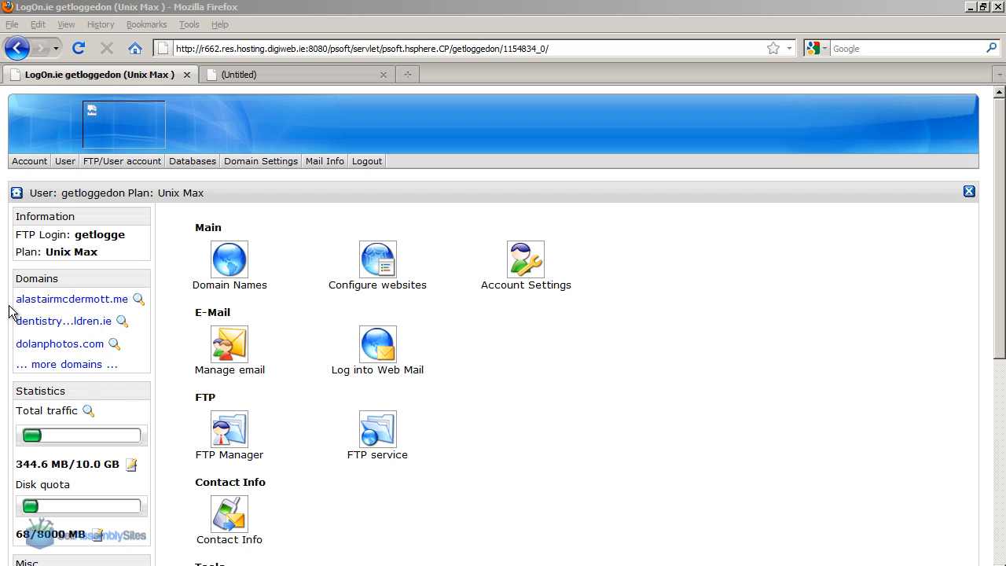
Copy the first domain name in the Domains list and open its website in a new tab.
drag(13, 299, 130, 298)
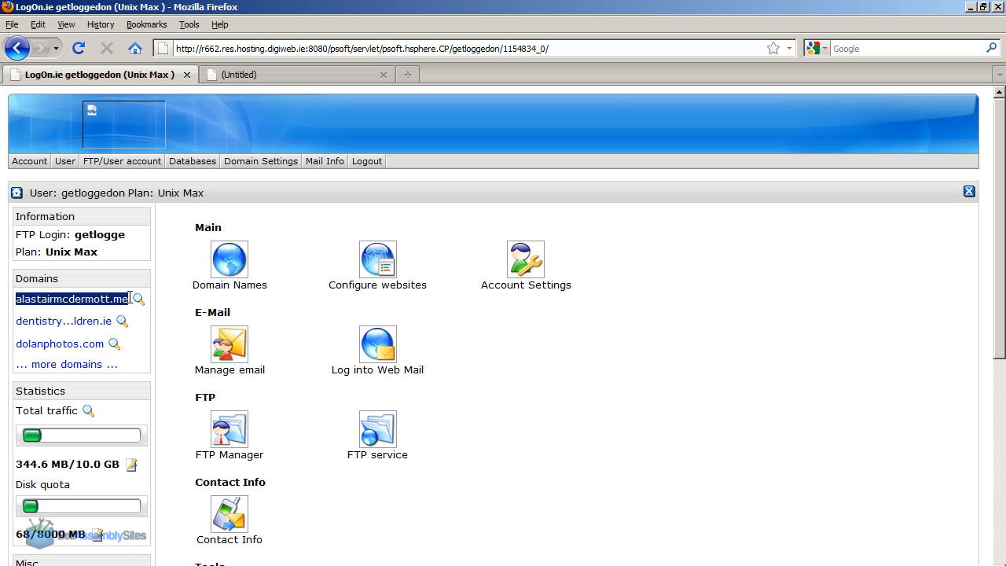
right_click(133, 306)
click(189, 319)
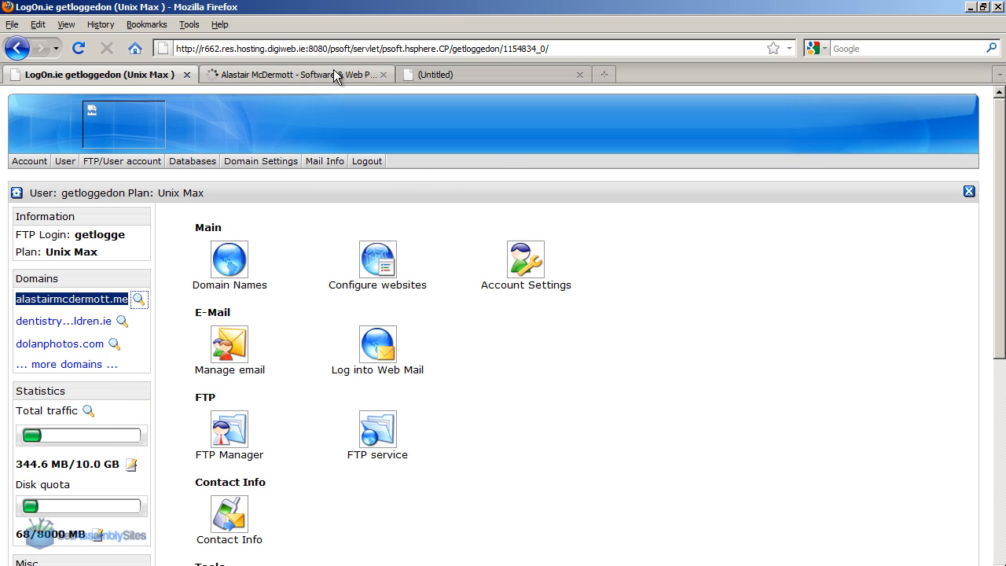
Look over the domain's live website, close it, and return to the hosting control panel.
click(334, 74)
scroll(1000, 196, down, 8)
drag(1004, 352, 996, 118)
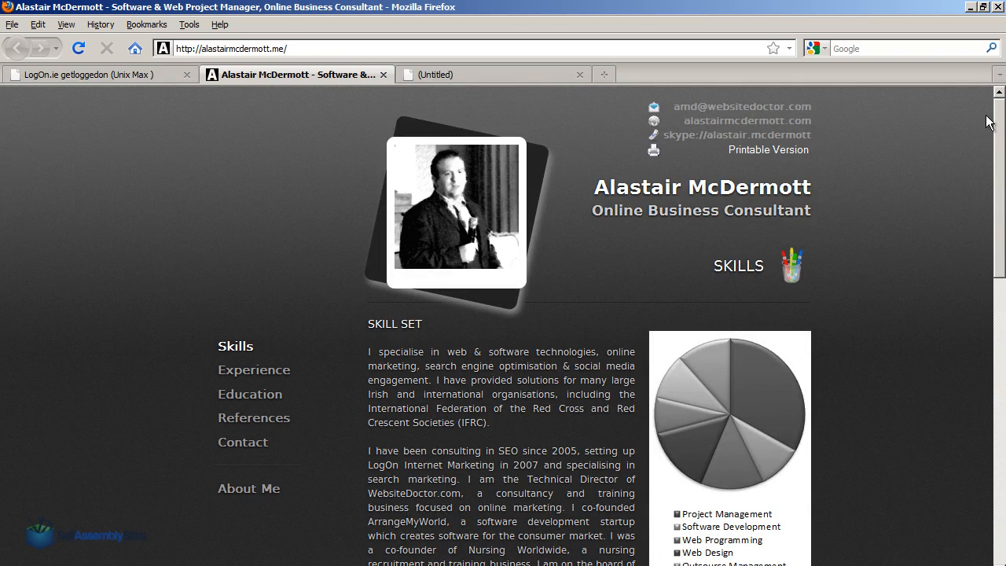
drag(998, 122, 998, 61)
click(383, 74)
click(94, 74)
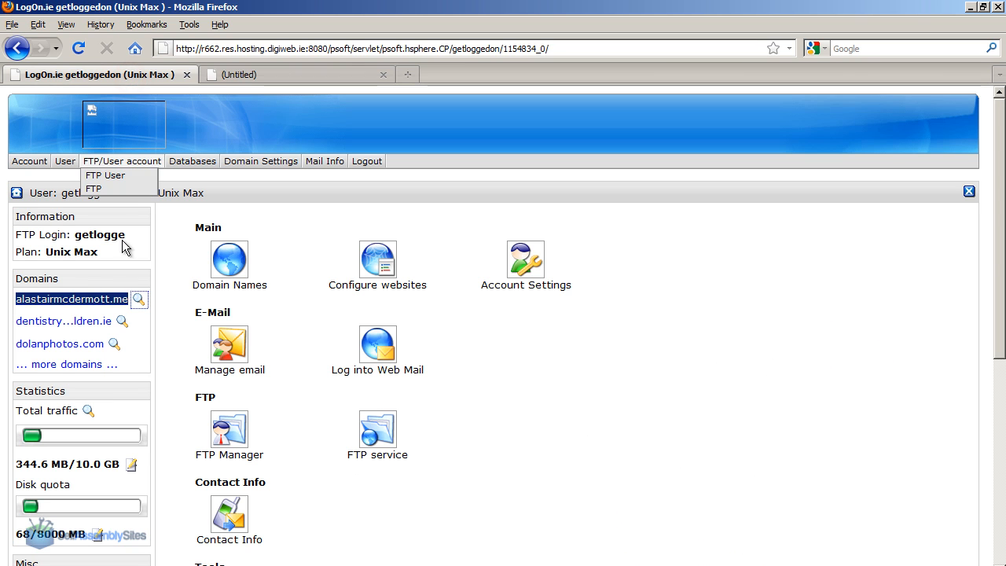
click(180, 279)
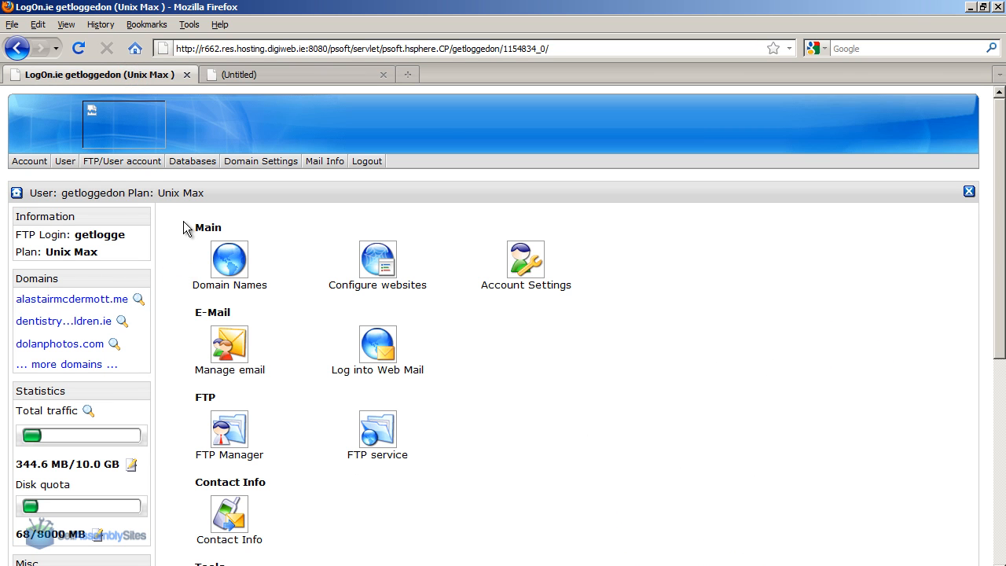
Load google.com/a in the empty browser tab.
click(249, 70)
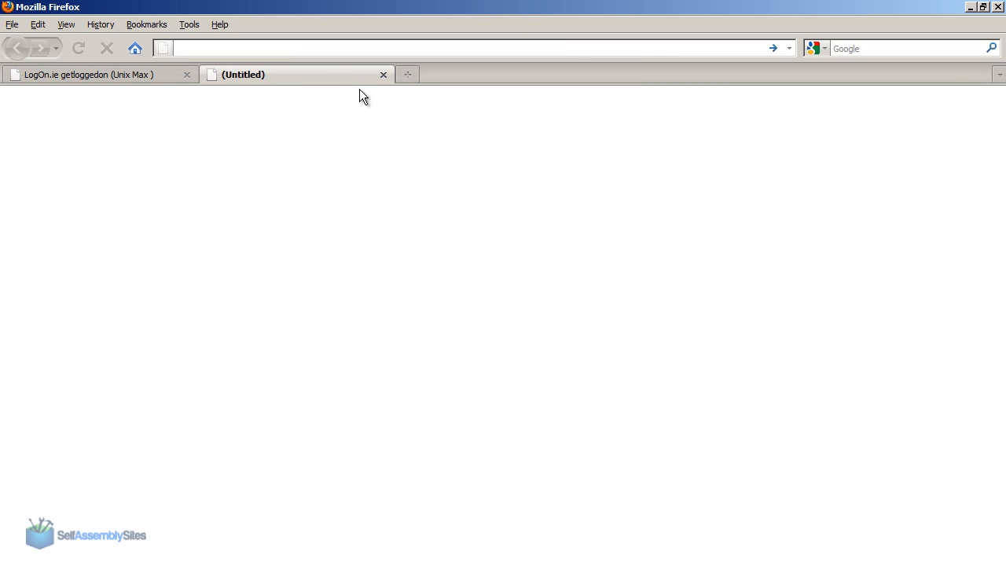
text(goo)
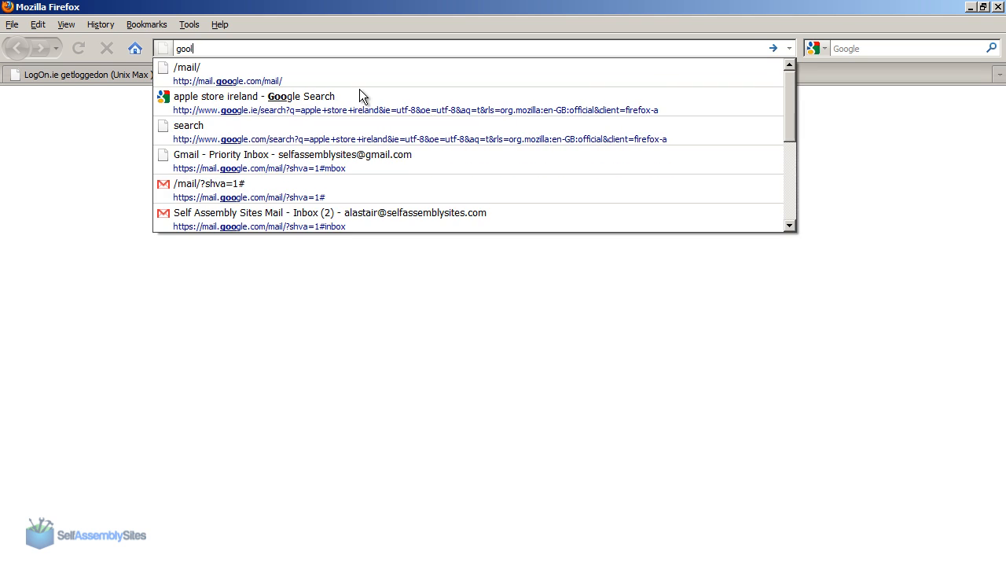
text(gle.)
key(BackSpace)
key(BackSpace)
key(BackSpace)
text(gle.com/a)
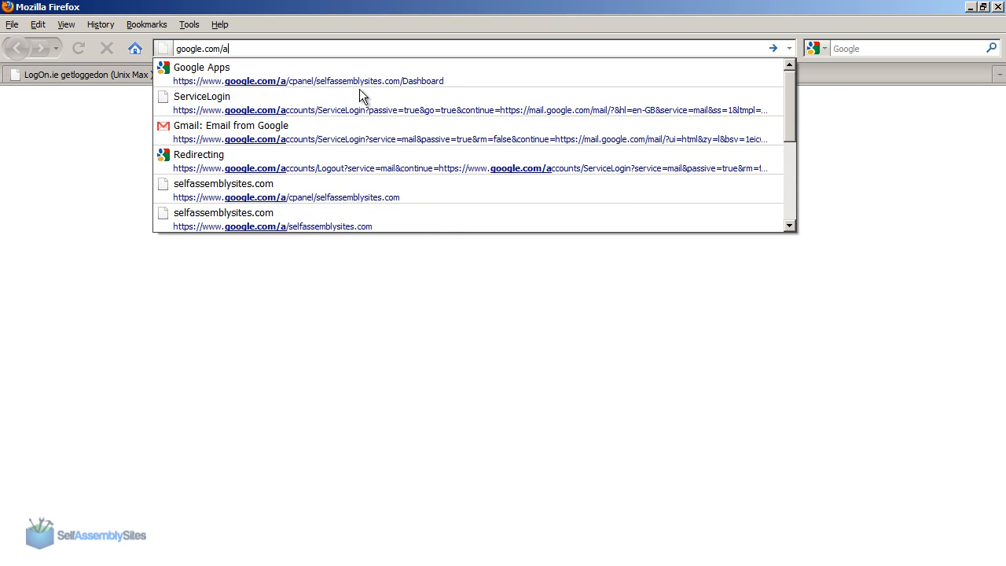
key(Return)
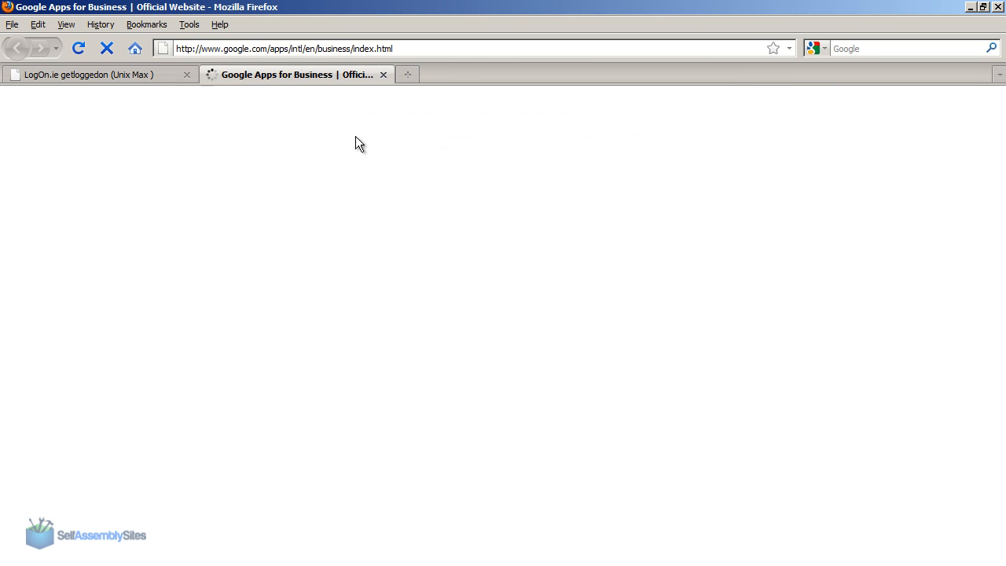
Choose the free Google Apps edition and start its sign-up.
scroll(356, 161, down, 2)
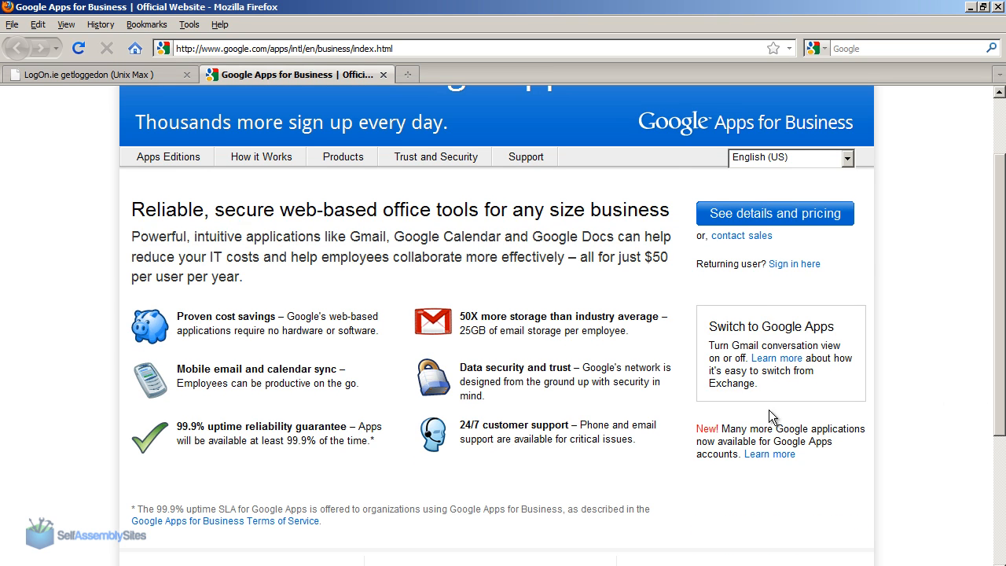
mouse_move(196, 166)
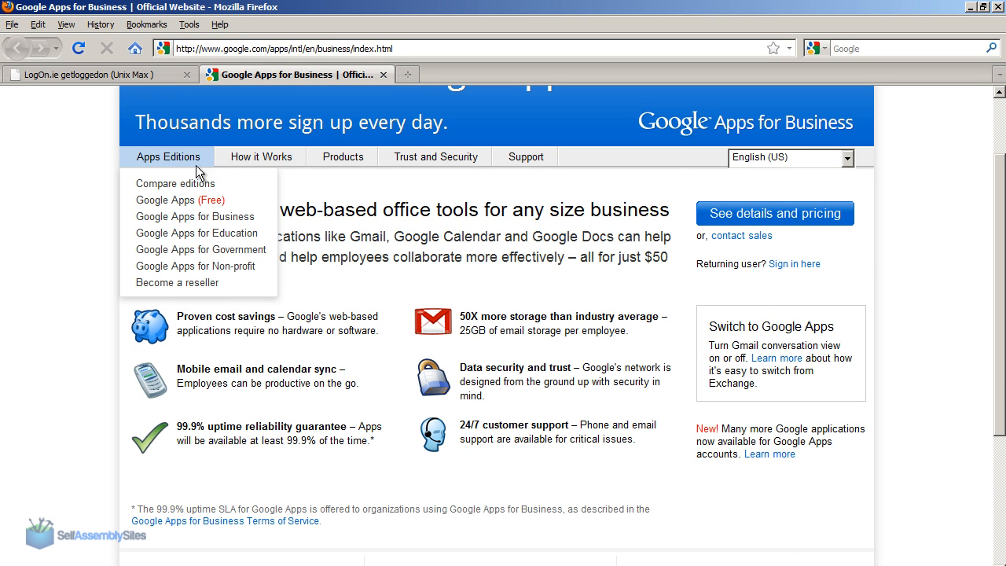
click(184, 205)
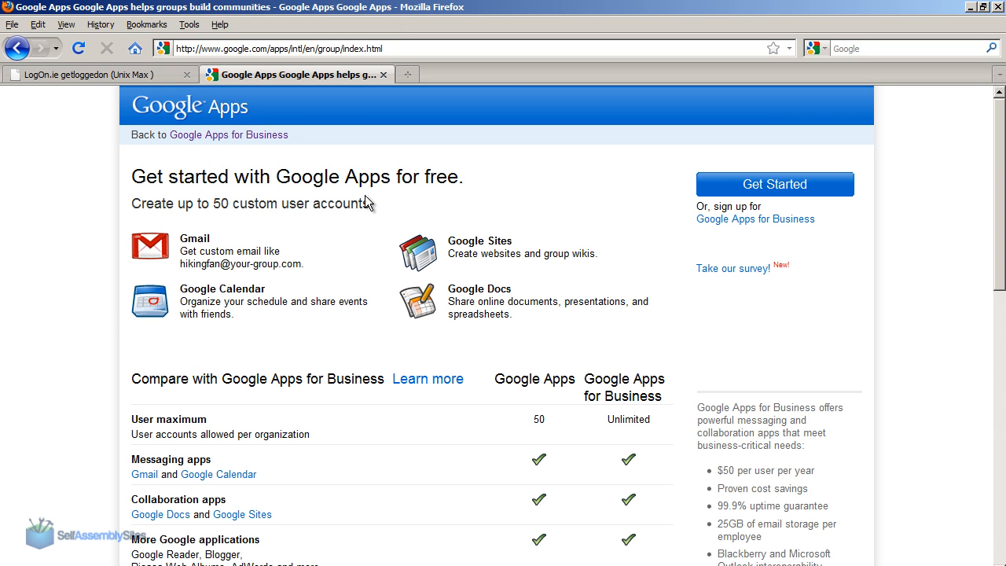
click(756, 190)
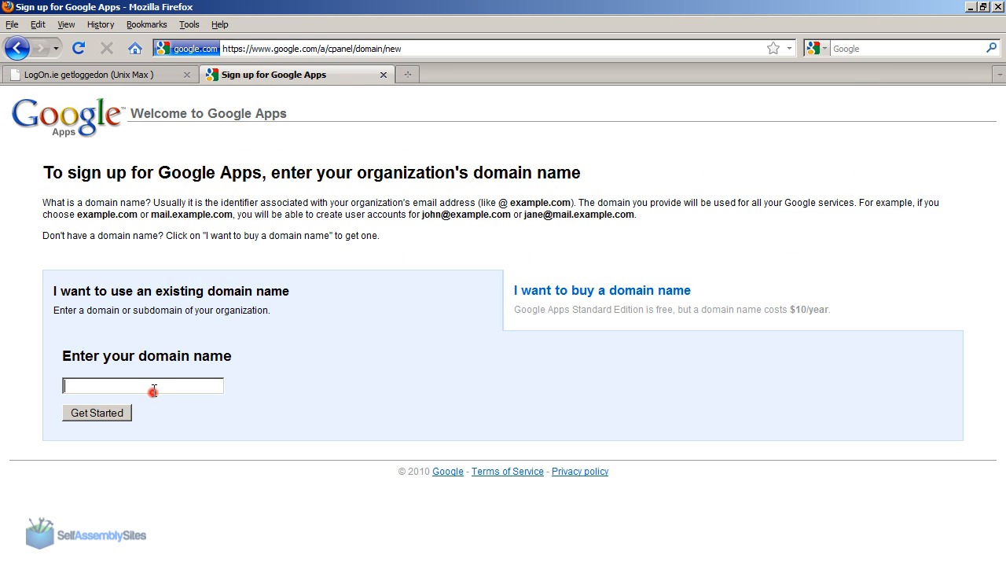
Enter the copied domain as the existing domain name and submit it for sign-up.
click(154, 391)
text(alastairmcdermott.me)
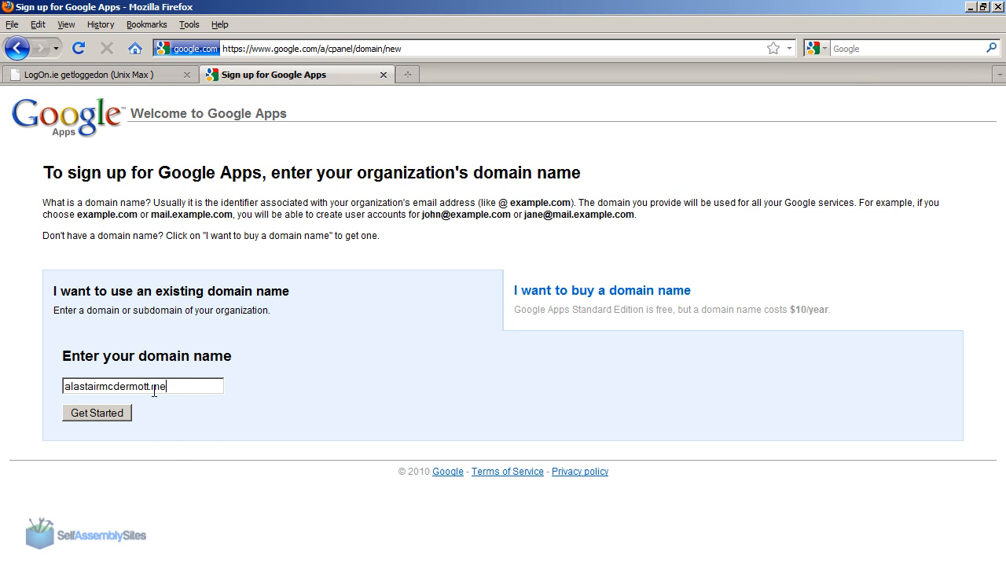
click(114, 414)
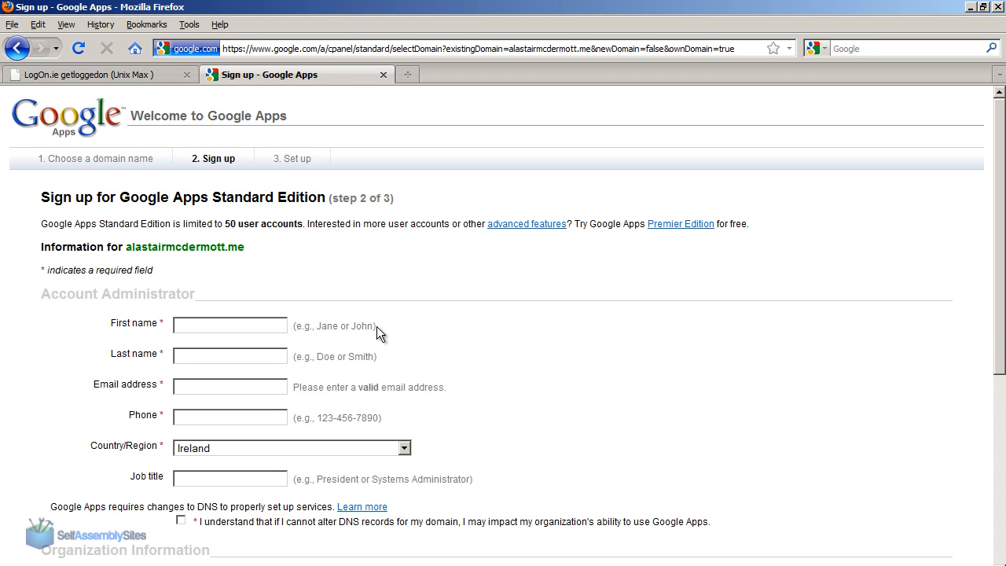
Fill in the account administrator's first name, last name, email address and phone number.
click(271, 321)
text(Alas)
key(Down)
key(Tab)
text(McD)
key(Down)
key(Tab)
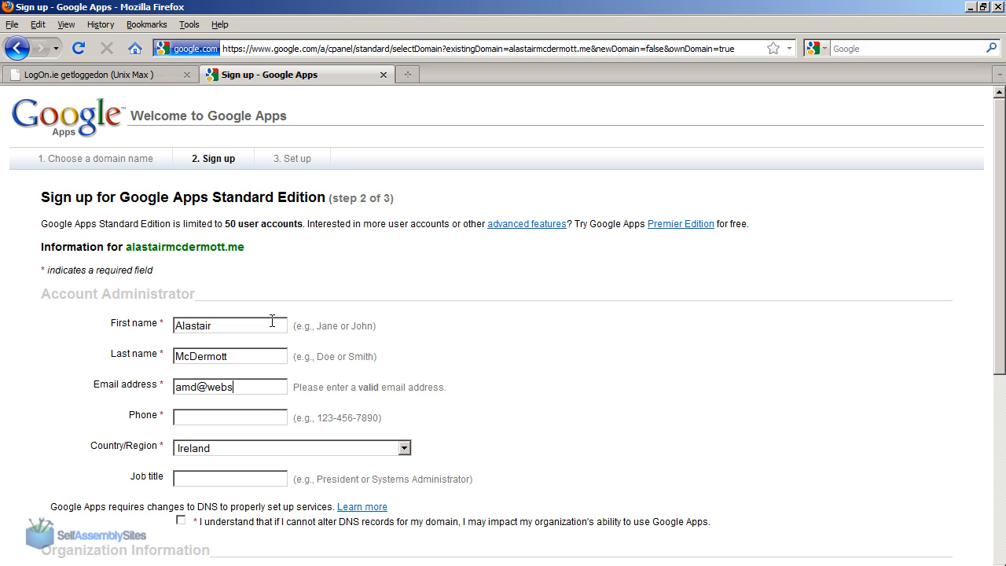
text(.com)
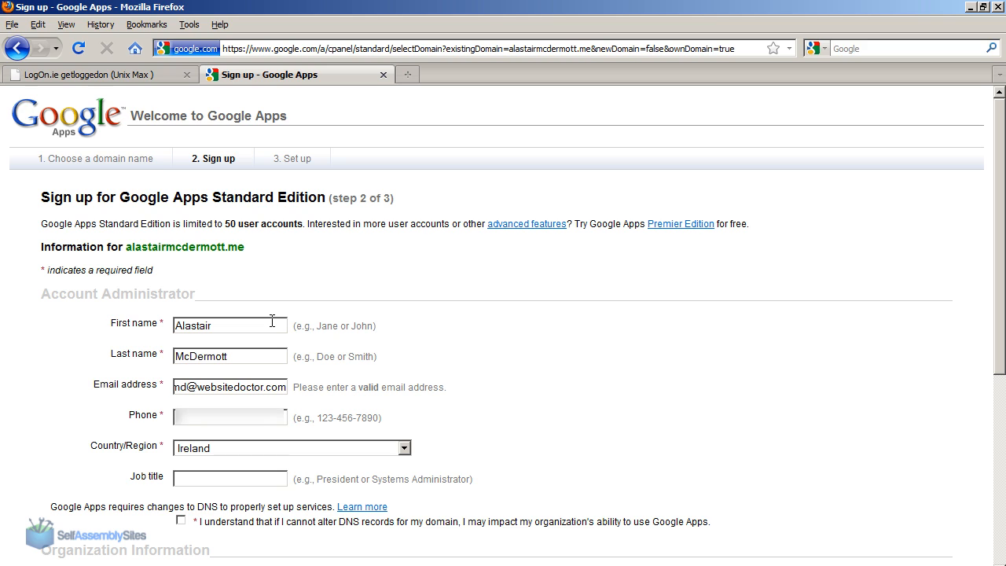
text(087******)
Keep Ireland as the country and tick the acknowledgement about altering the domain's DNS records.
click(236, 451)
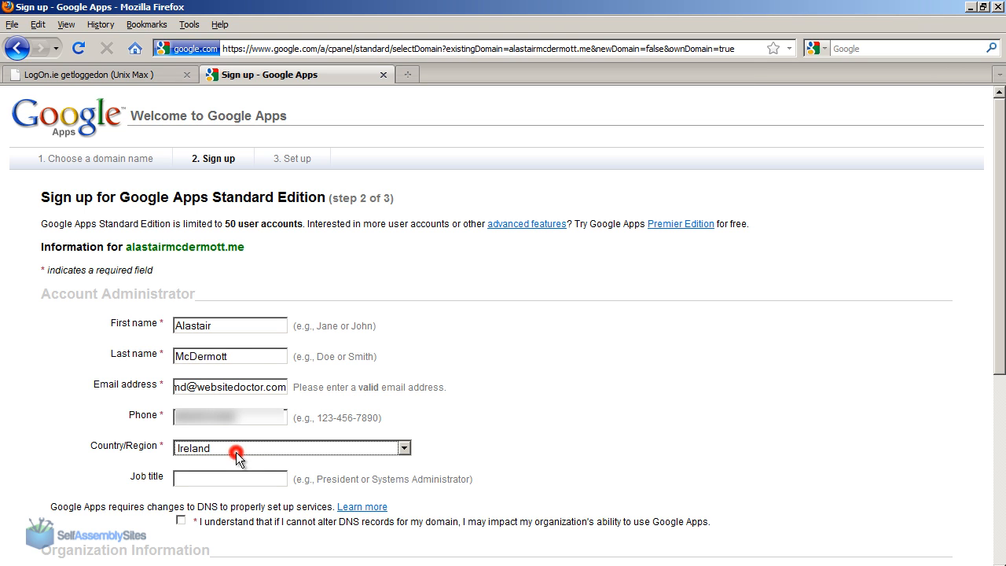
click(236, 452)
click(503, 422)
scroll(503, 422, down, 6)
click(181, 237)
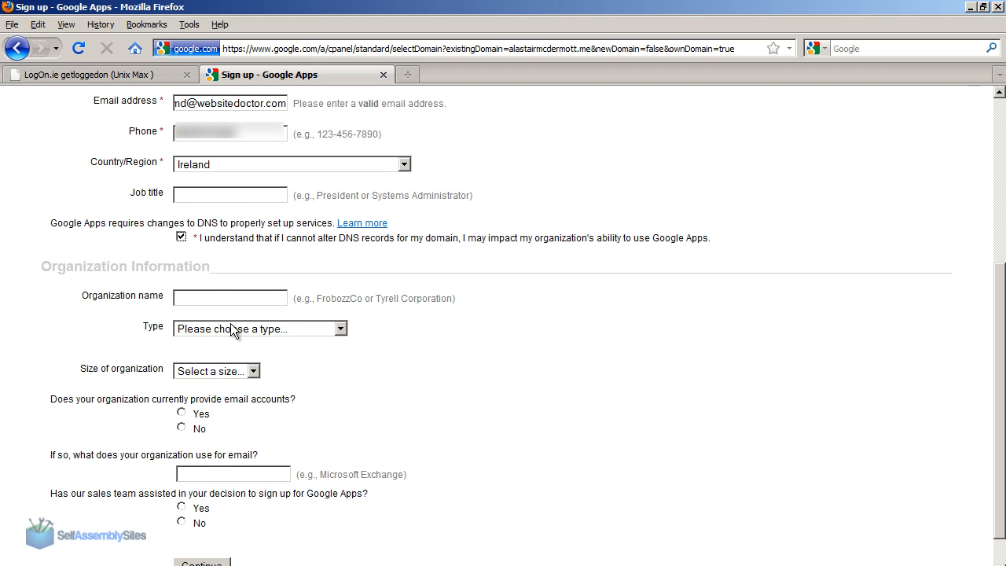
Set the organization type to Personal and its size to 1 - 5.
click(230, 328)
click(230, 495)
click(420, 404)
click(232, 371)
click(211, 402)
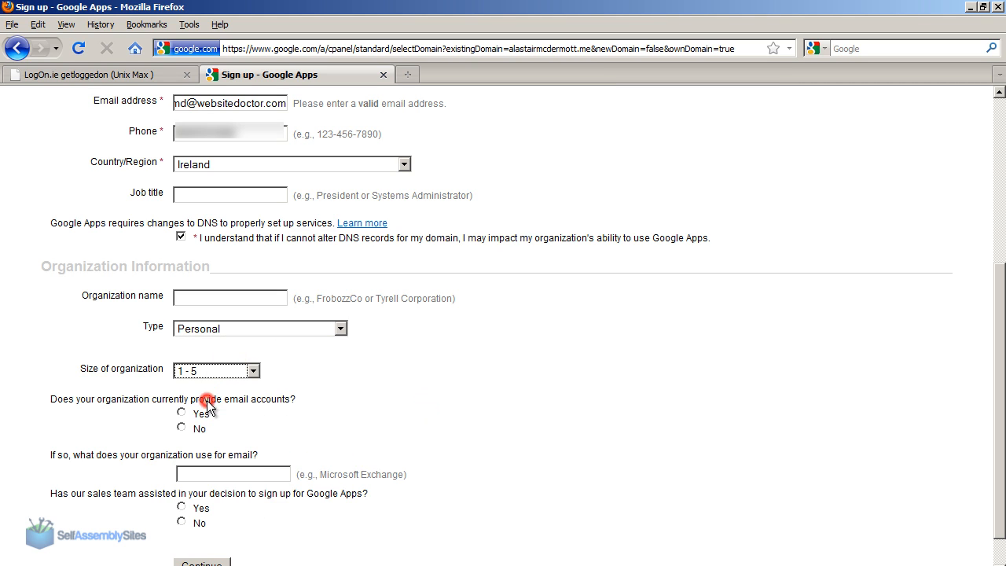
Answer No to both the existing email accounts and sales team questions, and continue to the set-up page.
click(180, 427)
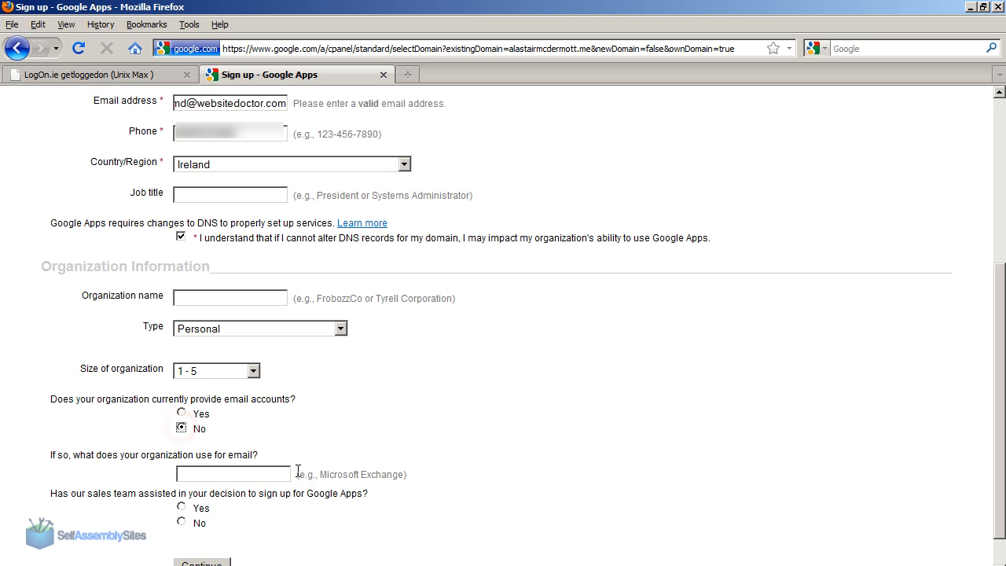
click(182, 522)
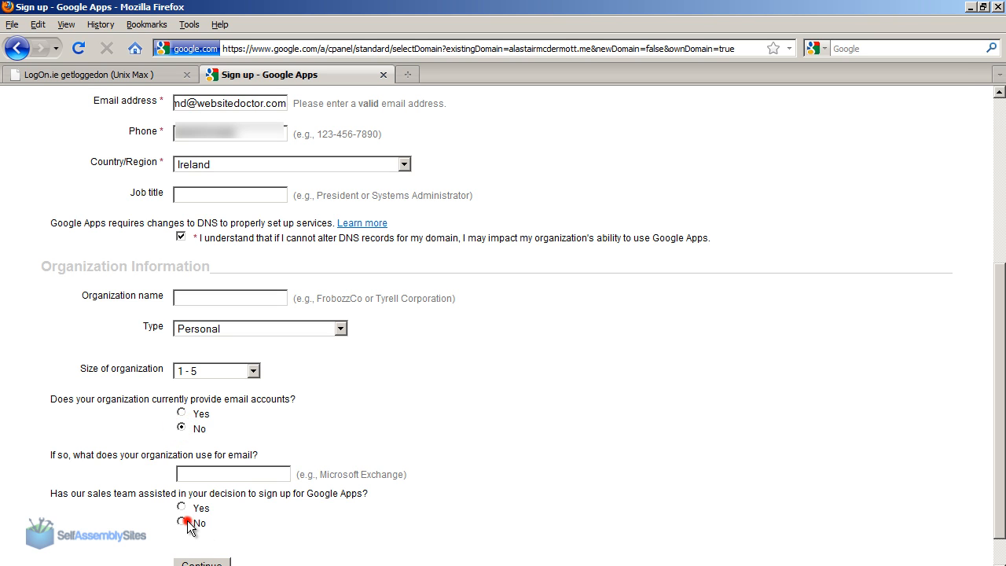
click(203, 559)
click(156, 322)
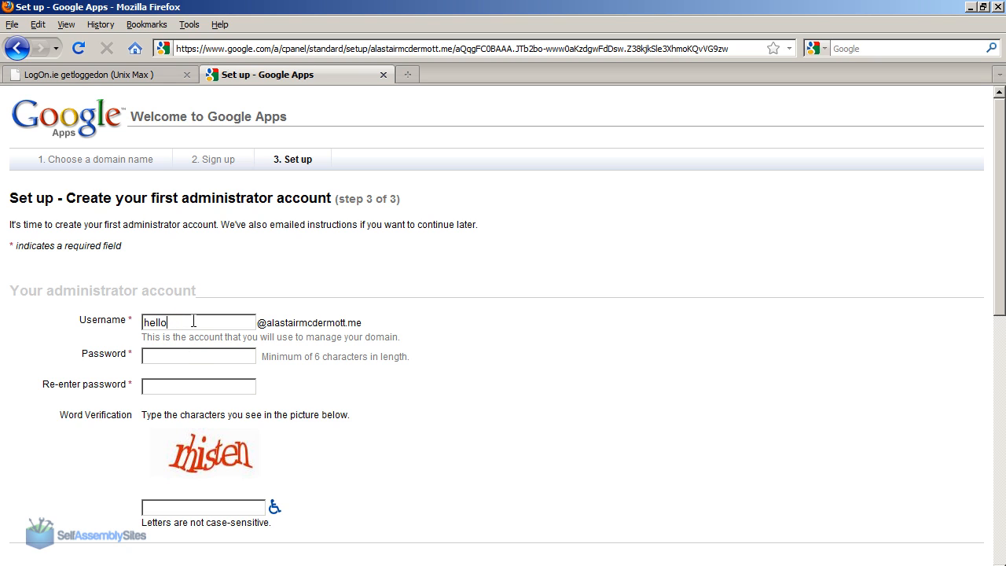
key(ctrl+v)
key(ctrl+v)
click(195, 506)
text(r)
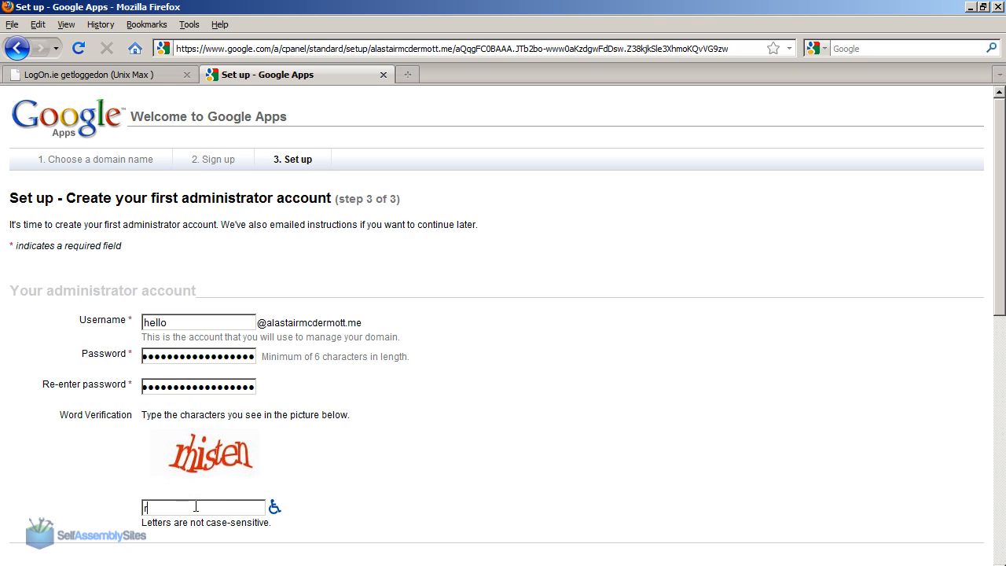
click(422, 466)
Accept the Google Apps terms to continue the set-up and let the browser remember the password.
scroll(422, 466, down, 10)
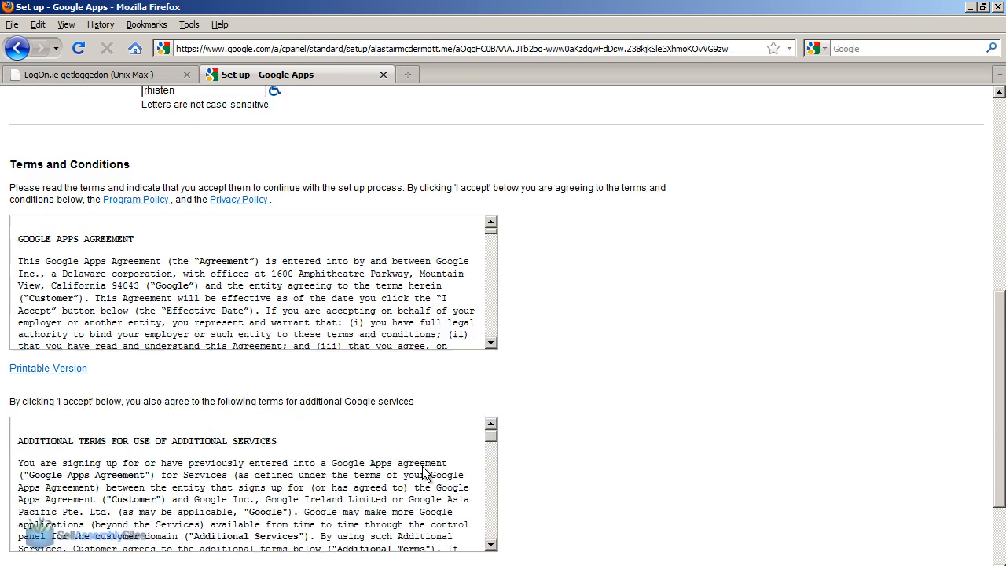
scroll(424, 471, down, 1)
scroll(1003, 352, down, 3)
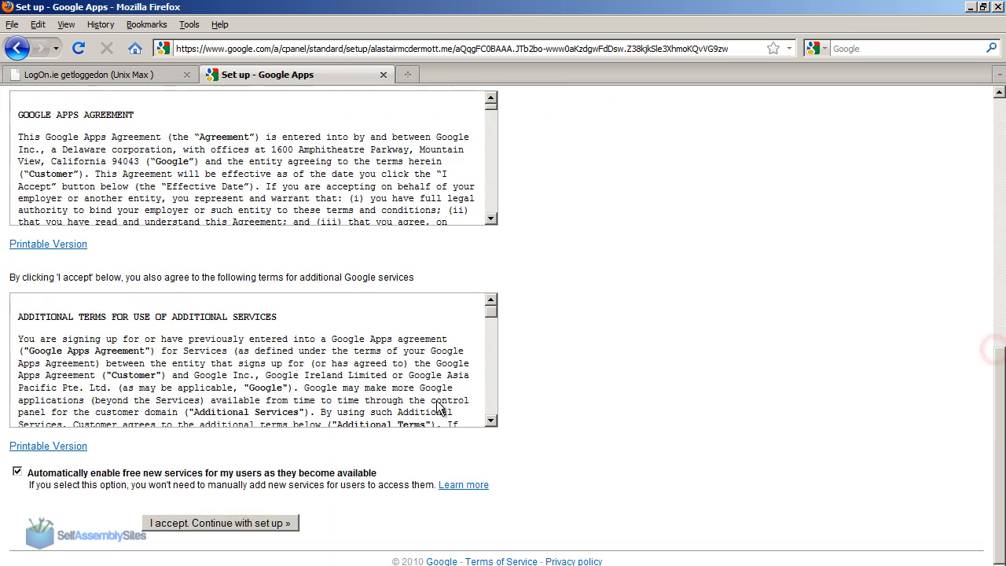
click(190, 524)
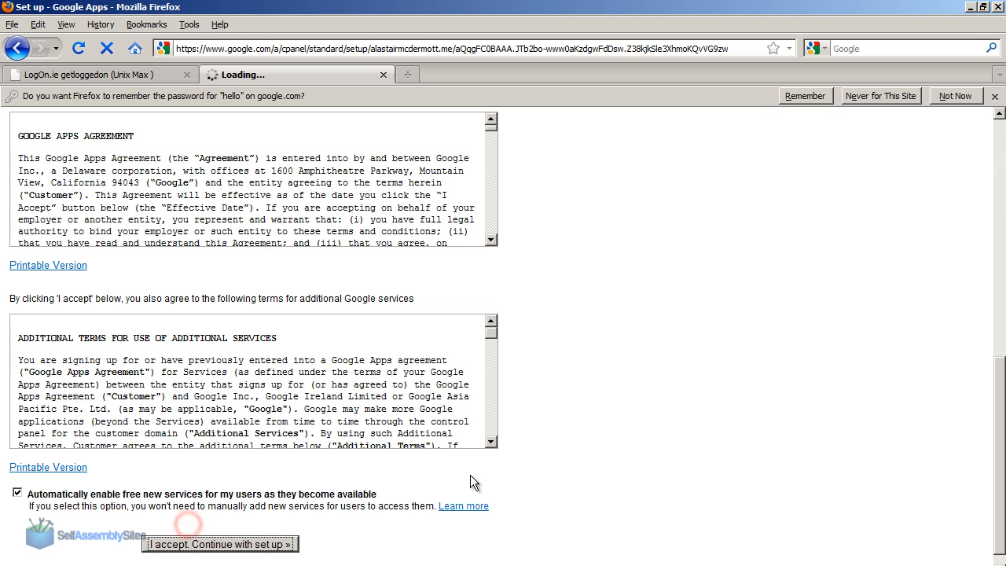
click(799, 93)
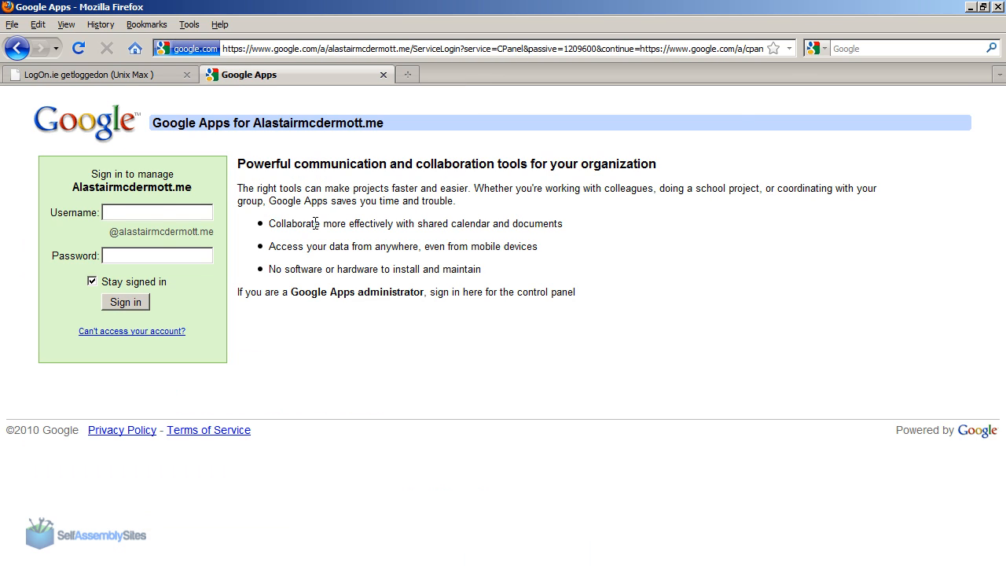
click(161, 213)
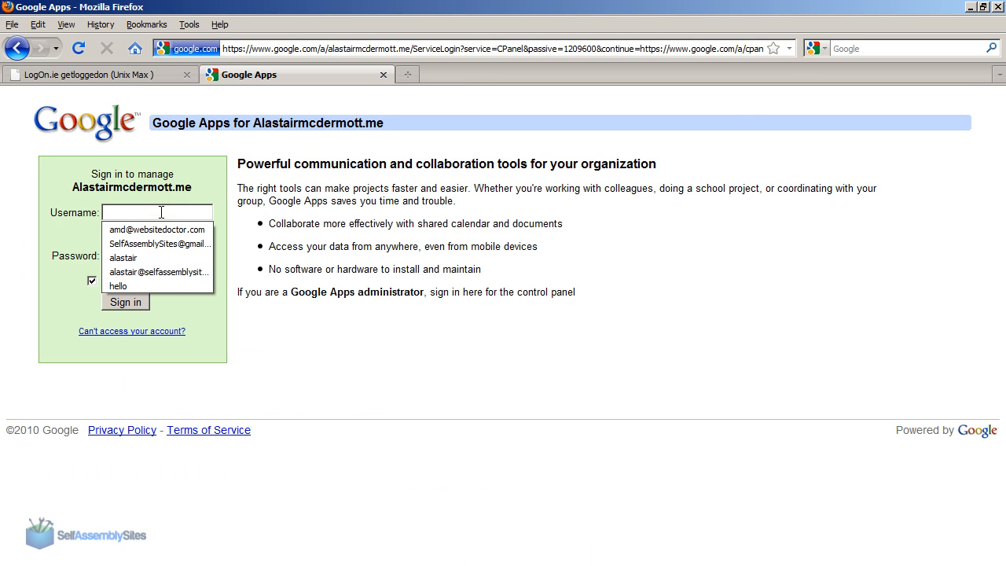
key(Escape)
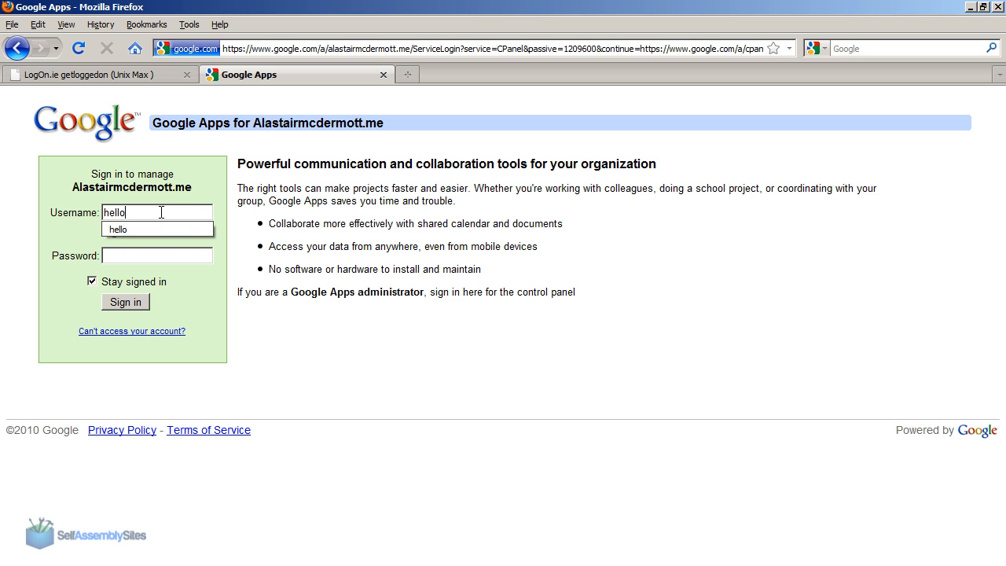
key(Tab)
click(130, 304)
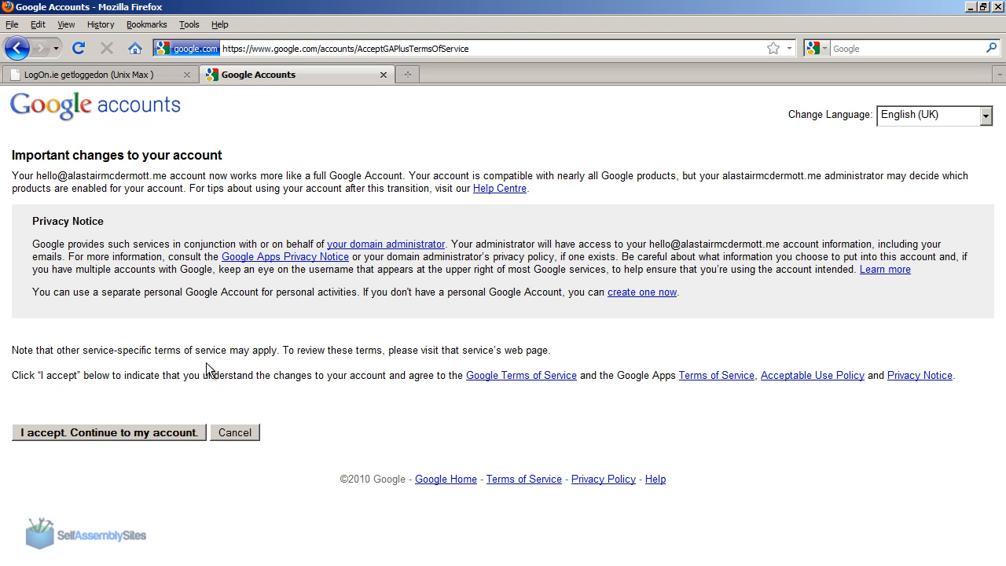
Accept the Google account terms and switch to the new domain account.
click(119, 433)
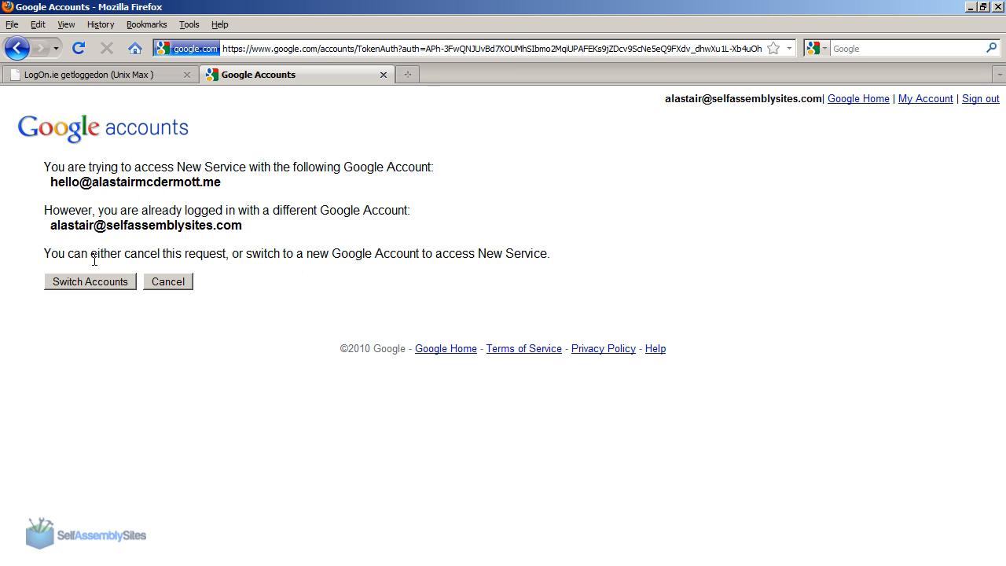
click(82, 283)
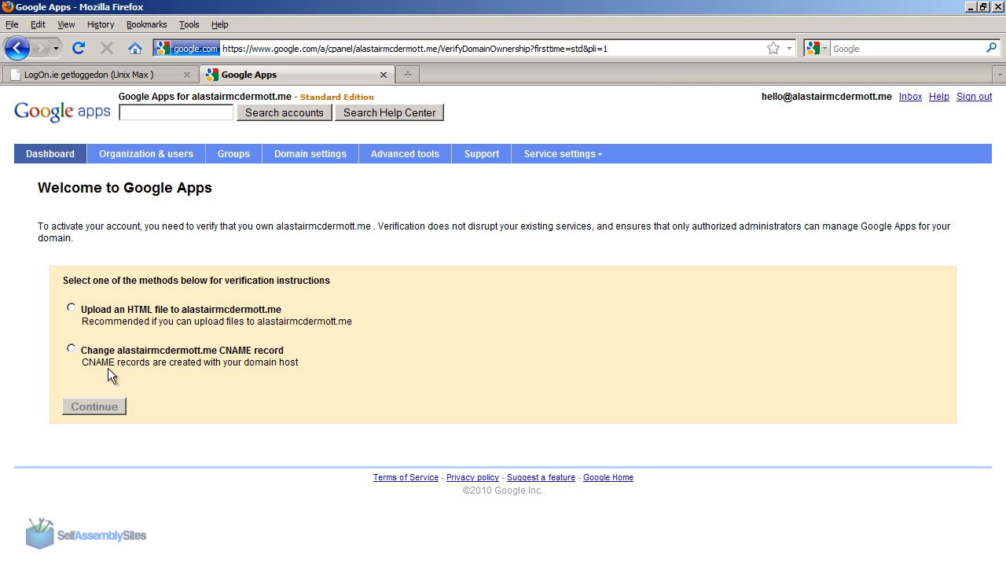
Select changing the domain's CNAME record as the ownership verification method and continue to its instructions.
drag(83, 351, 325, 351)
click(325, 350)
click(70, 350)
click(111, 407)
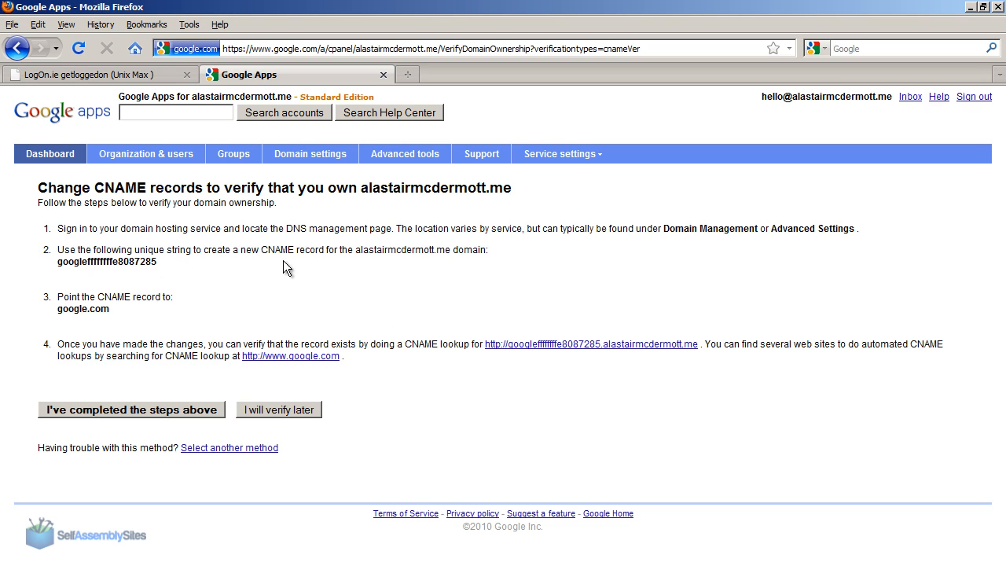
Copy the unique CNAME verification string and open the domain's DNS configuration in the hosting control panel.
double_click(107, 260)
key(ctrl+c)
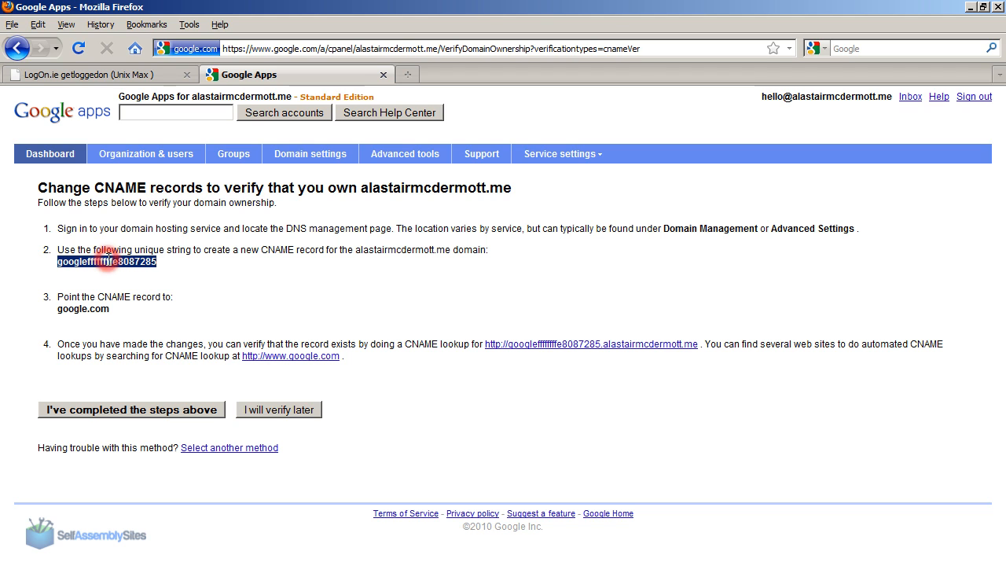
click(77, 317)
click(131, 73)
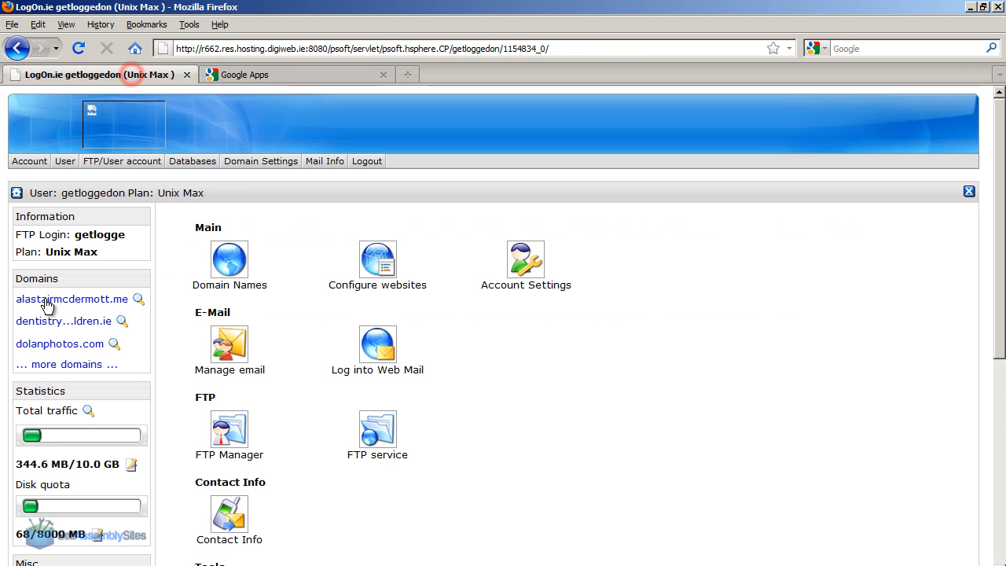
click(72, 299)
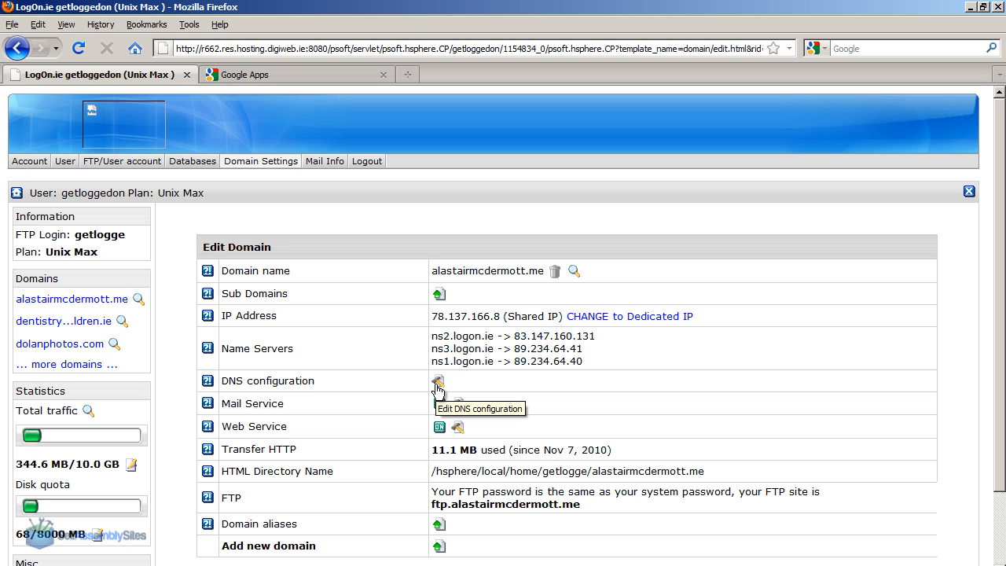
scroll(998, 236, down, 2)
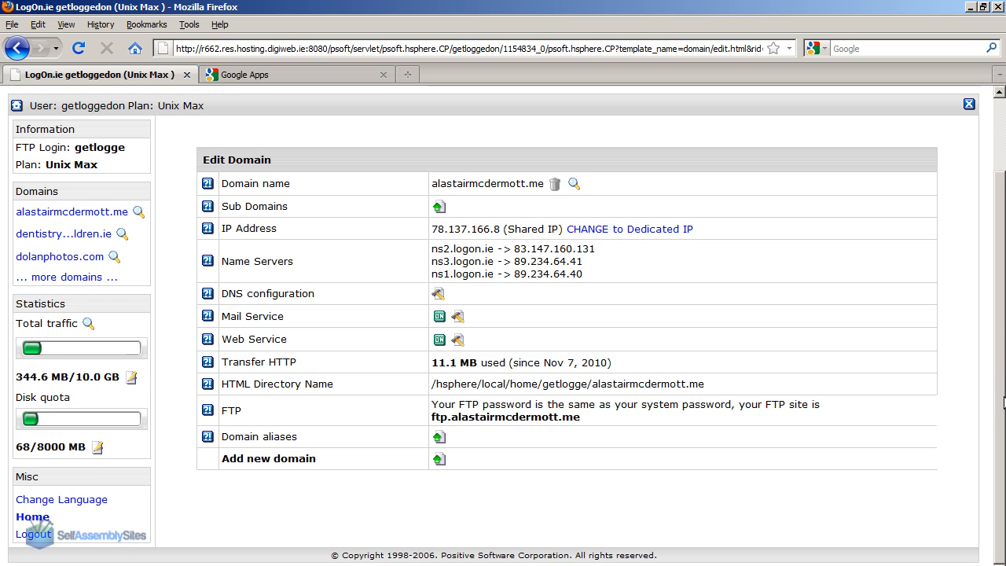
scroll(1003, 402, up, 2)
click(434, 380)
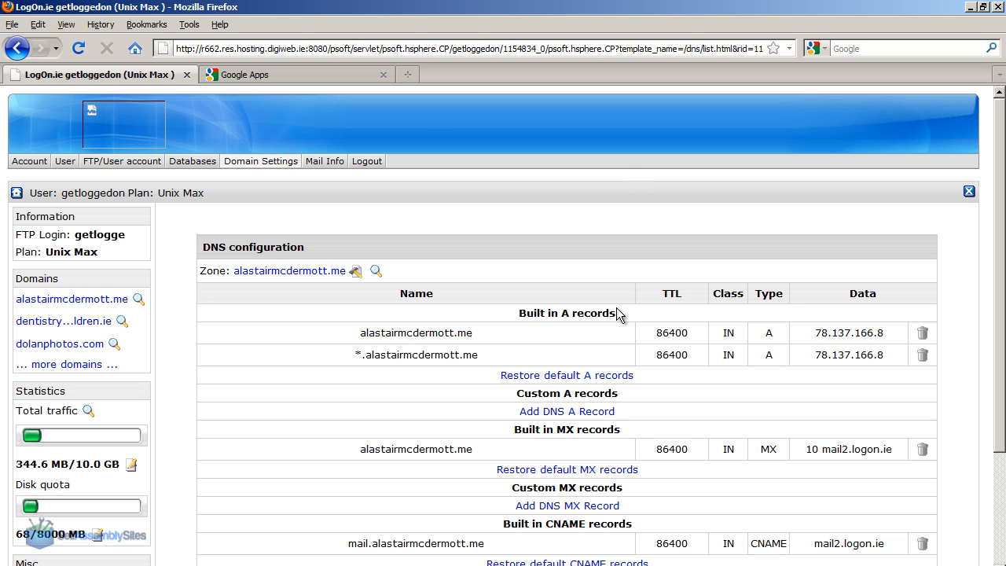
scroll(534, 450, down, 4)
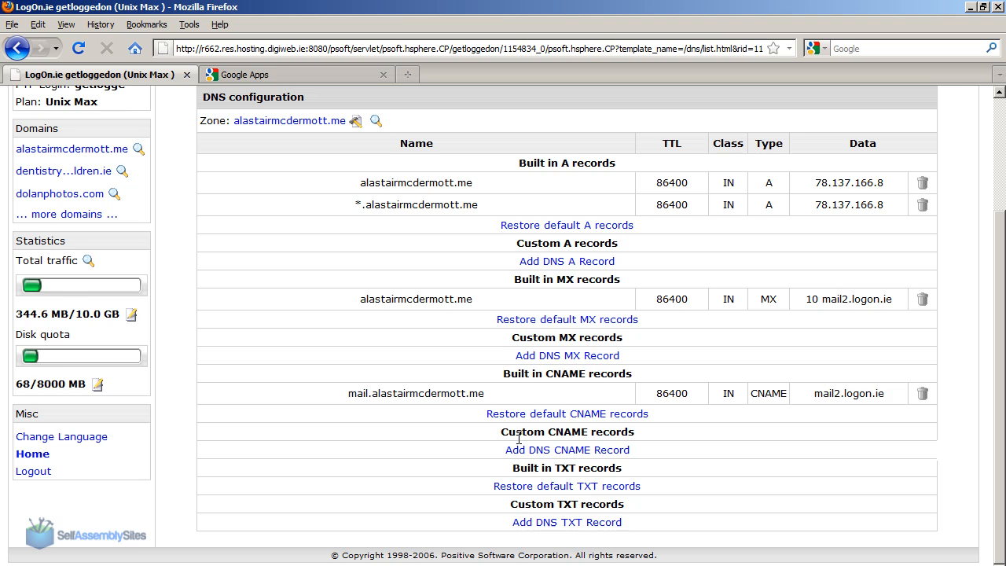
Recheck the CNAME instructions, start a new custom CNAME record in the hosting control panel, and paste the unique verification string as its name.
click(244, 74)
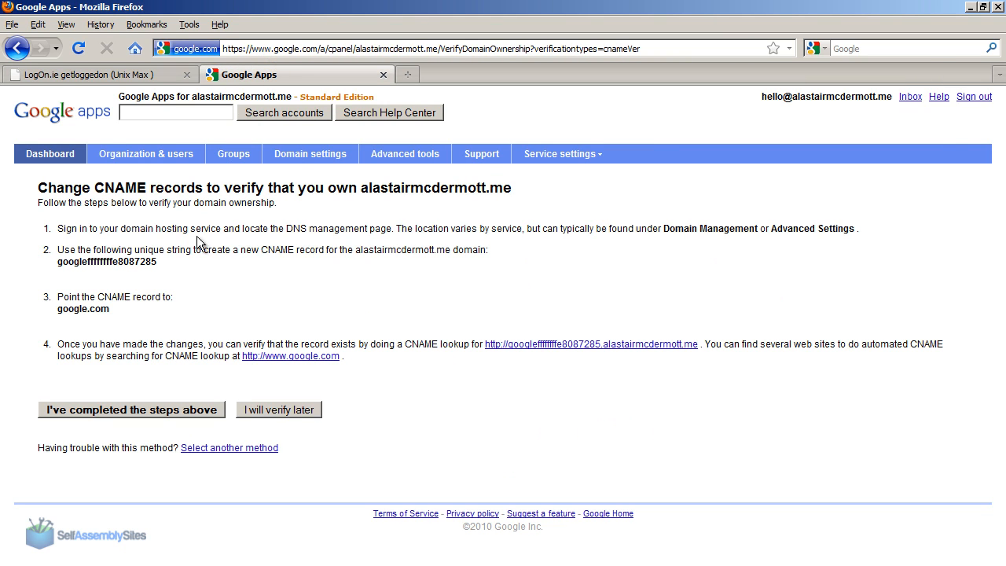
drag(241, 250, 393, 266)
click(392, 258)
click(153, 74)
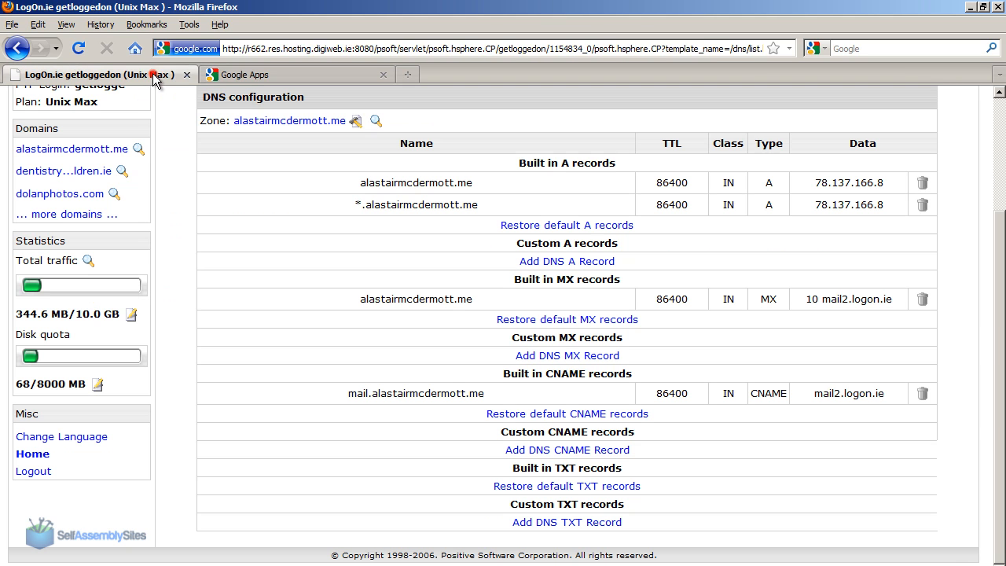
click(554, 454)
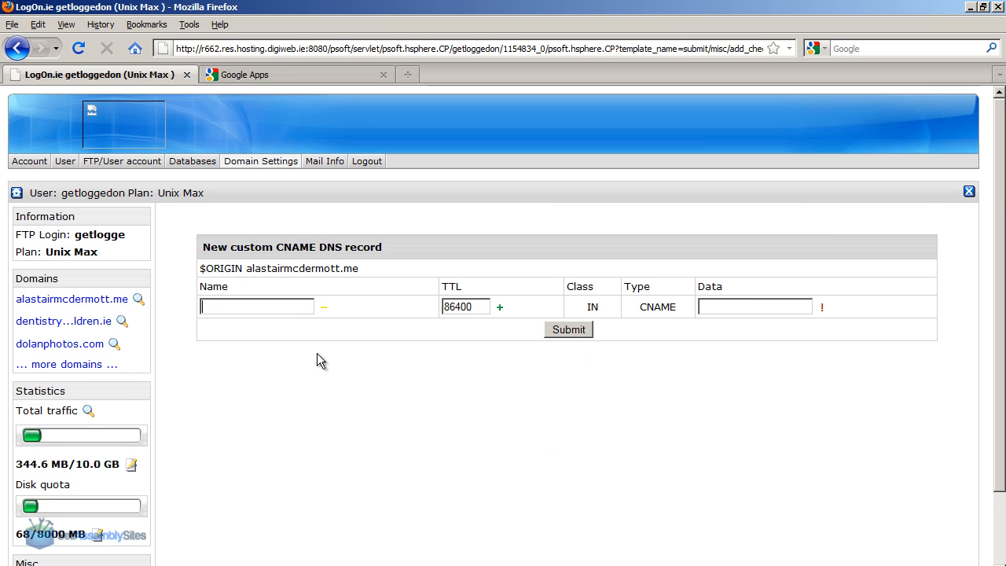
key(ctrl+v)
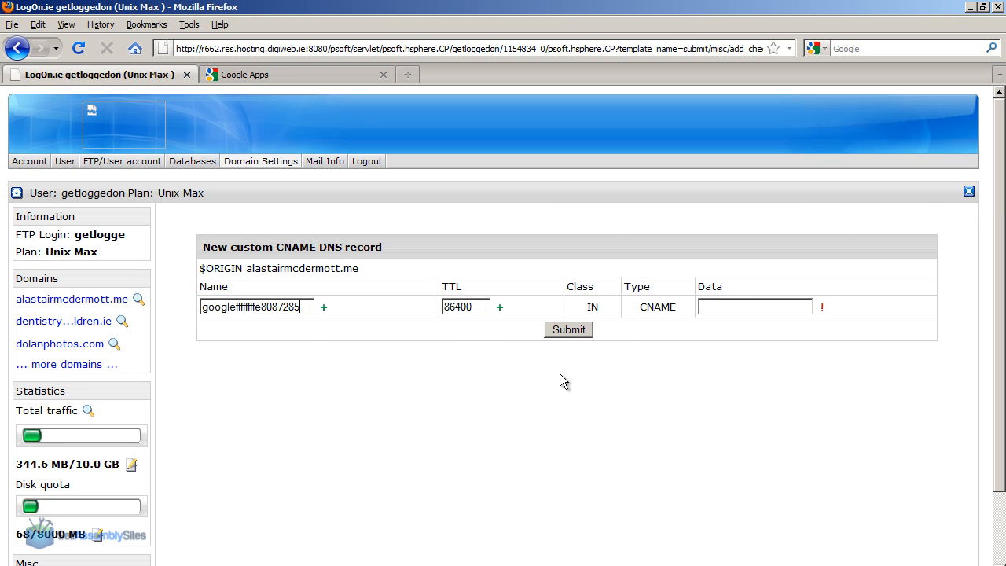
Copy google.com from the Google Apps instructions as the CNAME record's data and submit the record.
click(730, 306)
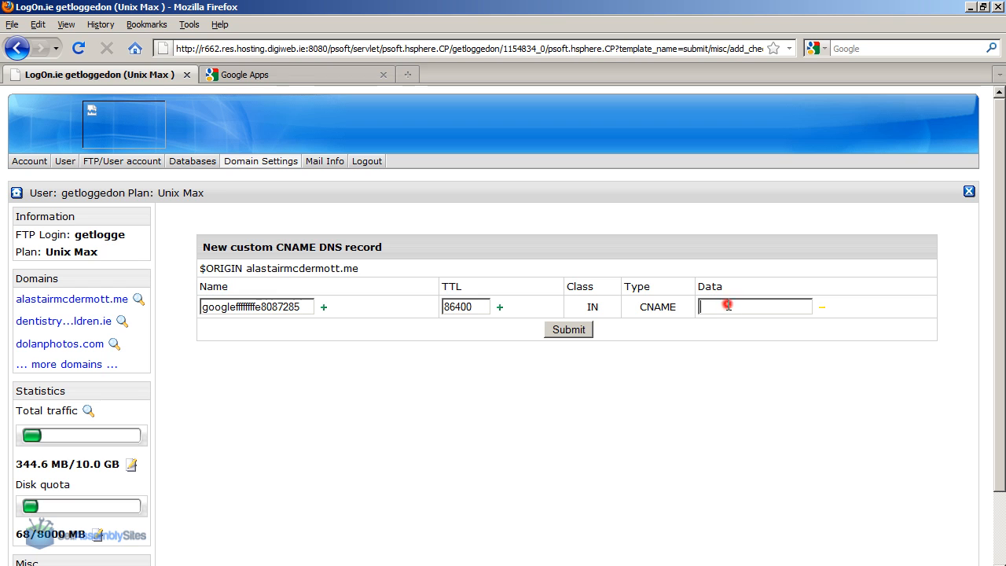
click(248, 79)
drag(115, 310, 58, 308)
key(ctrl+c)
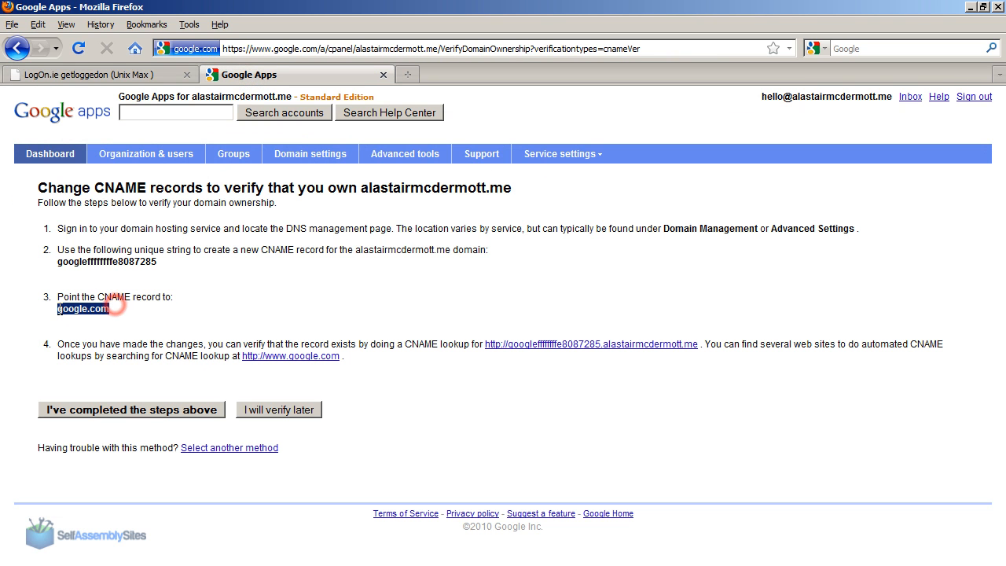
click(86, 75)
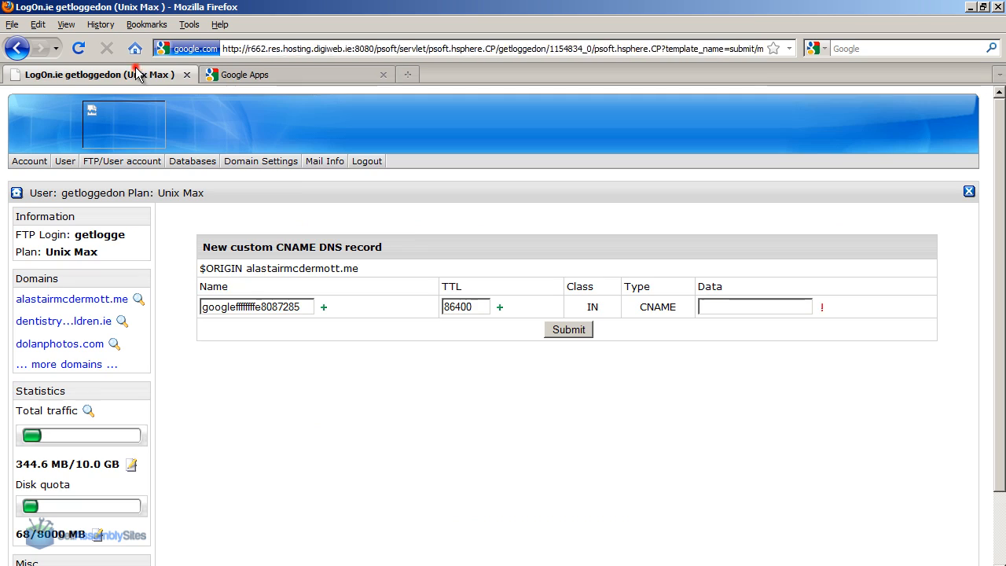
click(710, 313)
key(ctrl+v)
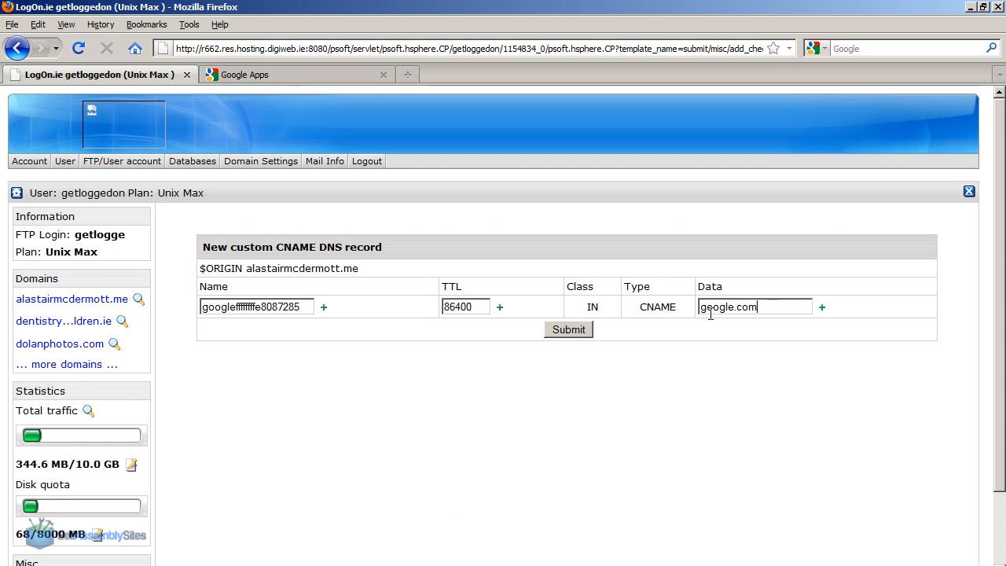
click(569, 329)
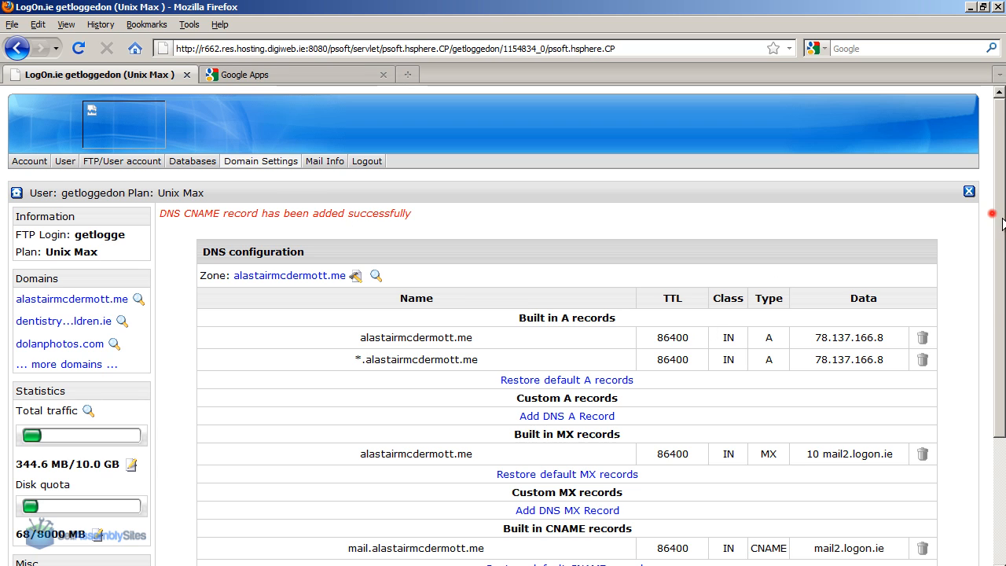
Check the new custom CNAME record by opening its full host name in a separate browser tab, and close that tab.
drag(1003, 224, 1003, 323)
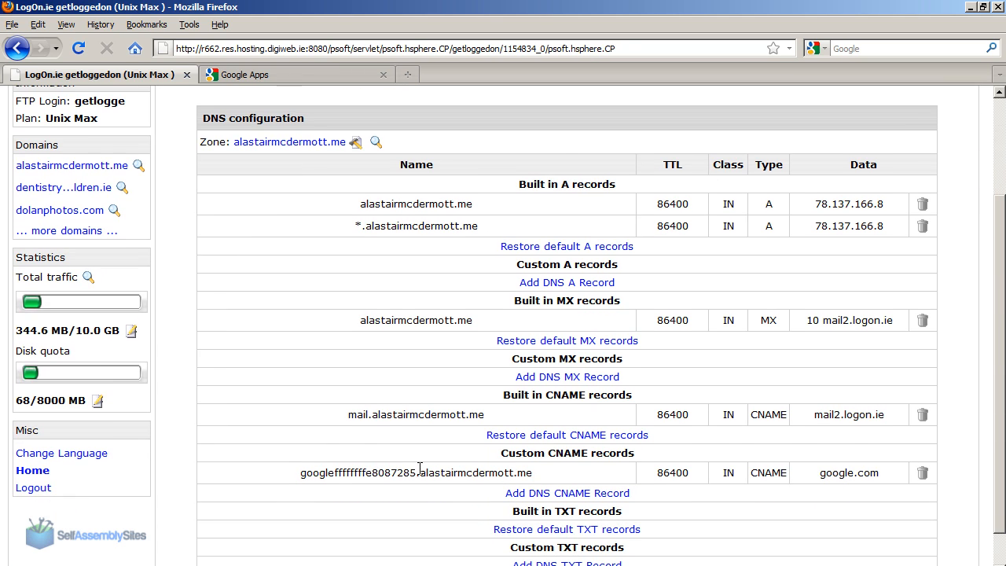
drag(533, 474, 311, 483)
key(ctrl+c)
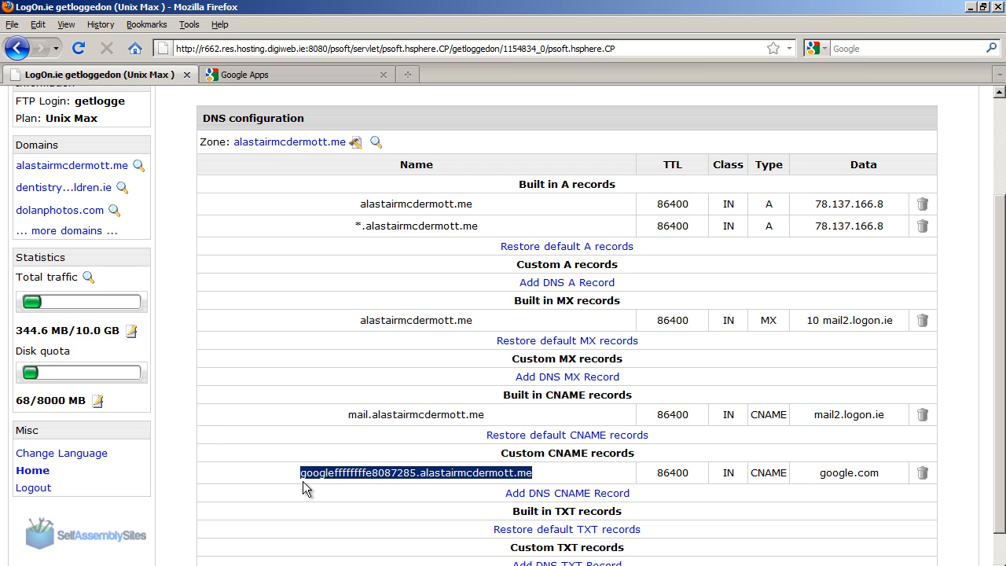
key(ctrl+t)
key(ctrl+v)
key(Return)
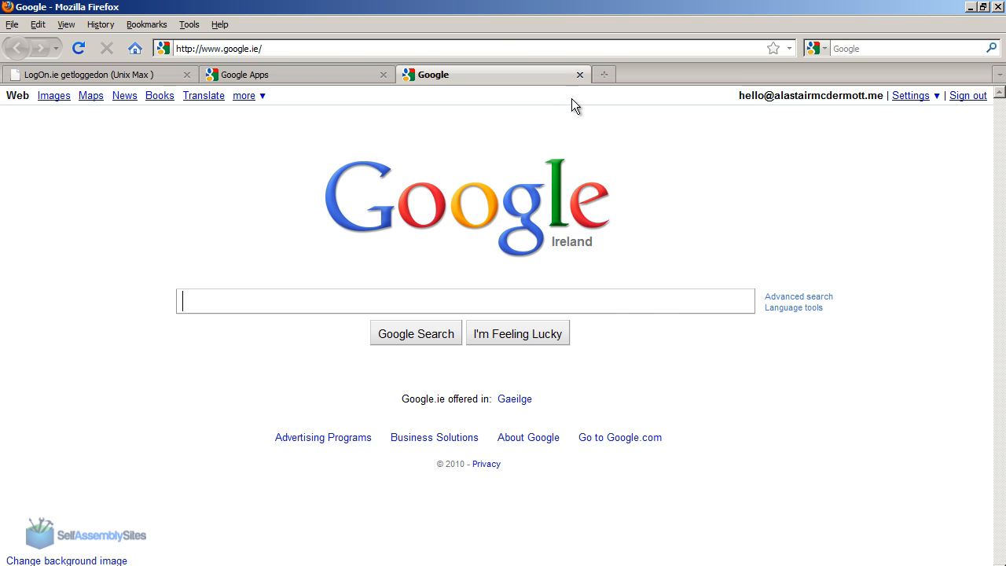
click(580, 74)
Confirm to Google Apps that the CNAME steps are completed, skip the setup guide, and dismiss the new control panel message.
click(224, 75)
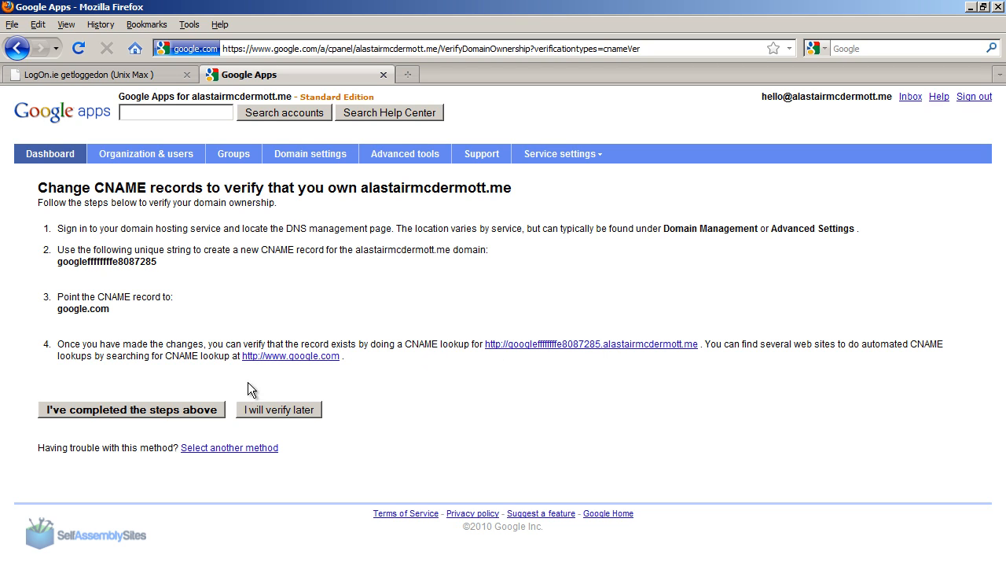
click(173, 409)
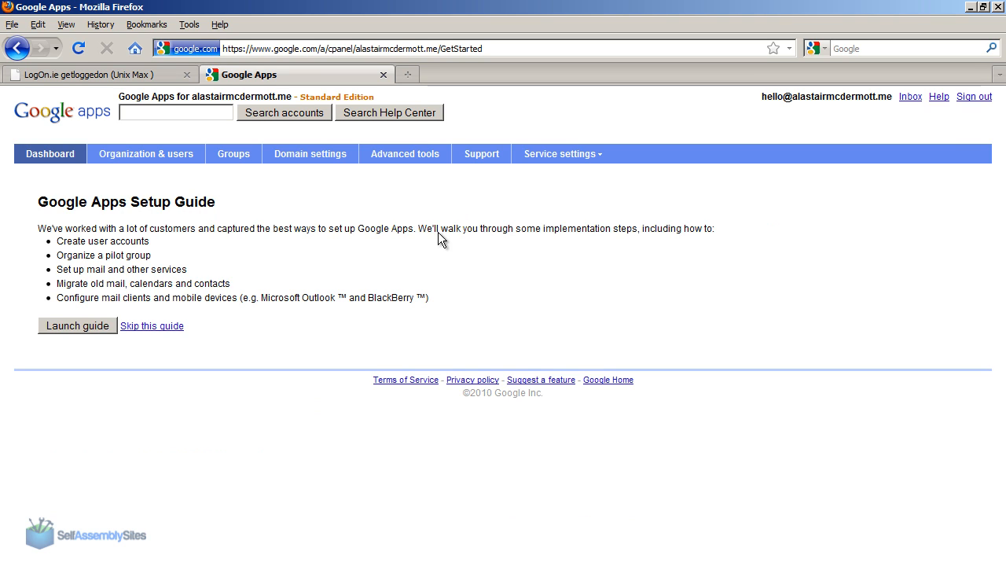
click(149, 325)
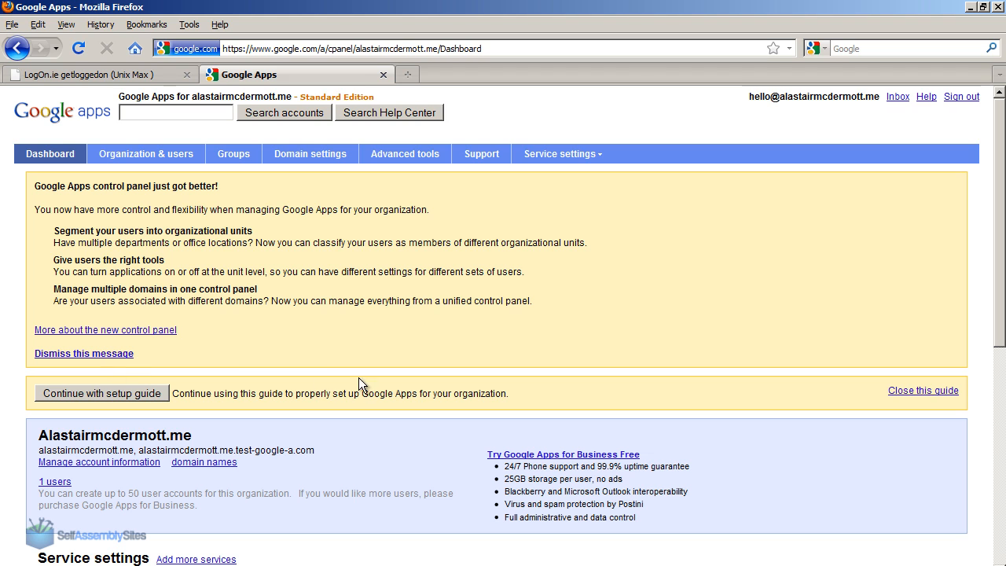
click(114, 353)
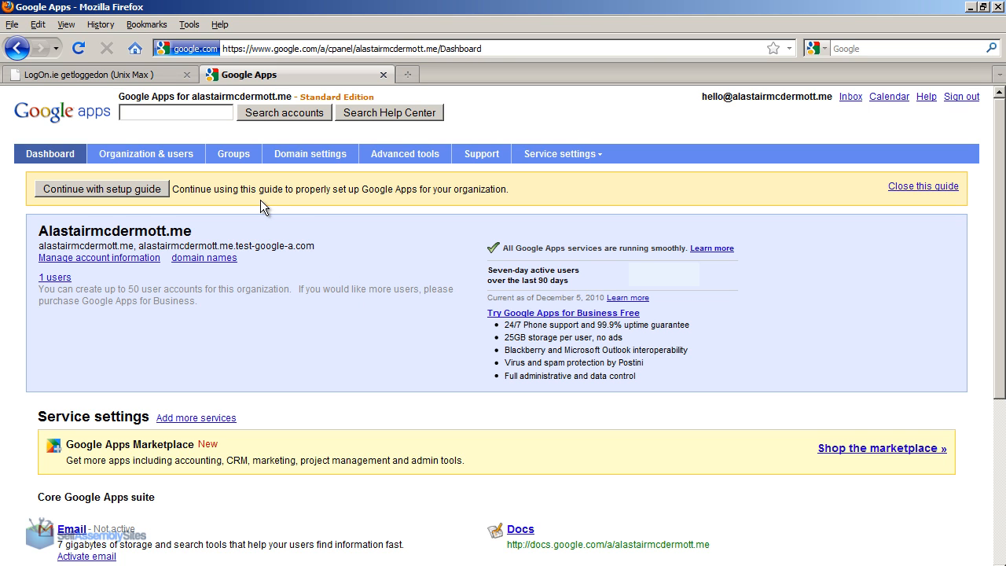
Delete the custom CNAME verification record pointing to google.com from the hosting DNS configuration.
click(147, 76)
click(388, 436)
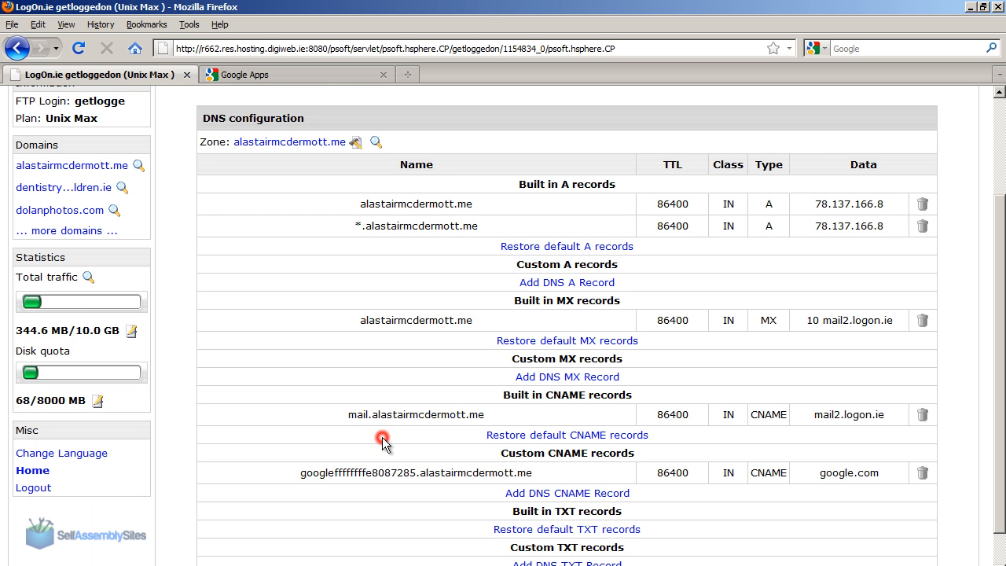
click(922, 470)
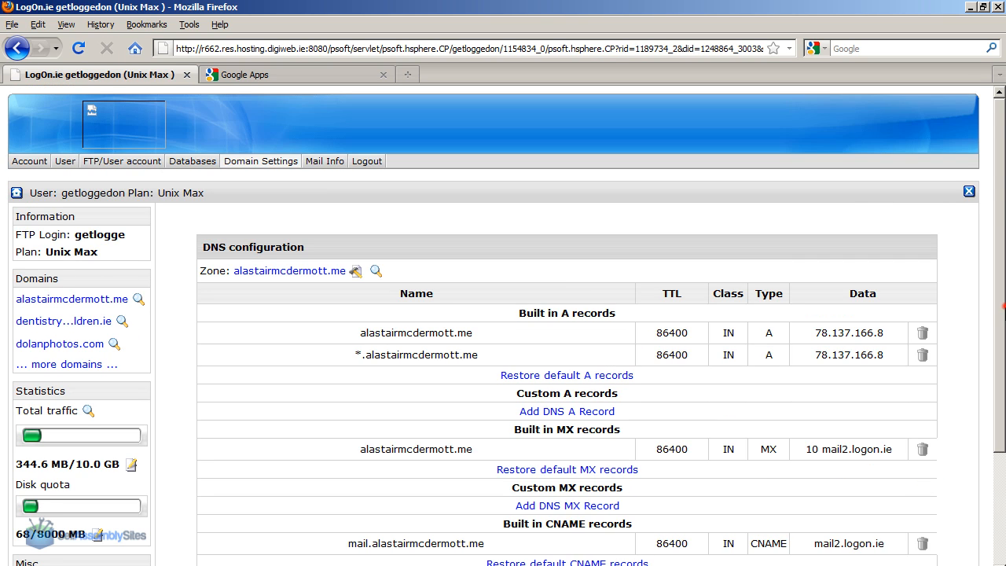
drag(1004, 305, 1004, 277)
Return to Google Apps, open the Email service settings, and show the instructions for activating email.
click(269, 75)
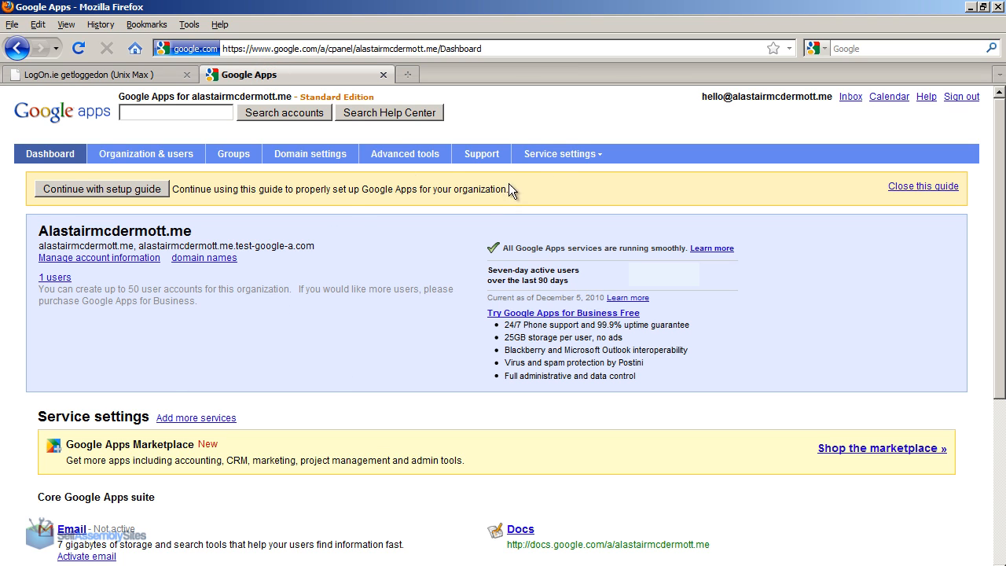
click(550, 153)
click(537, 173)
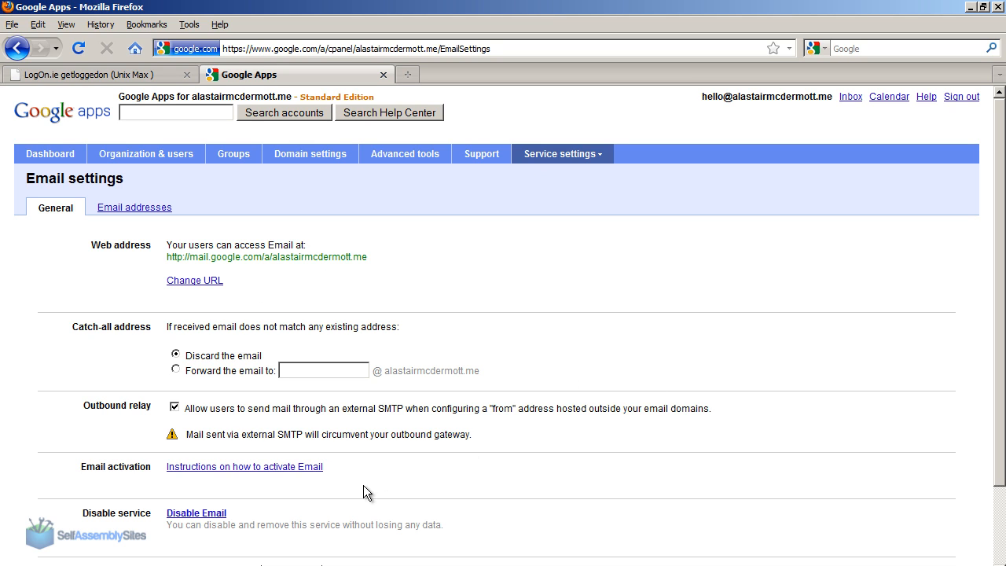
click(287, 467)
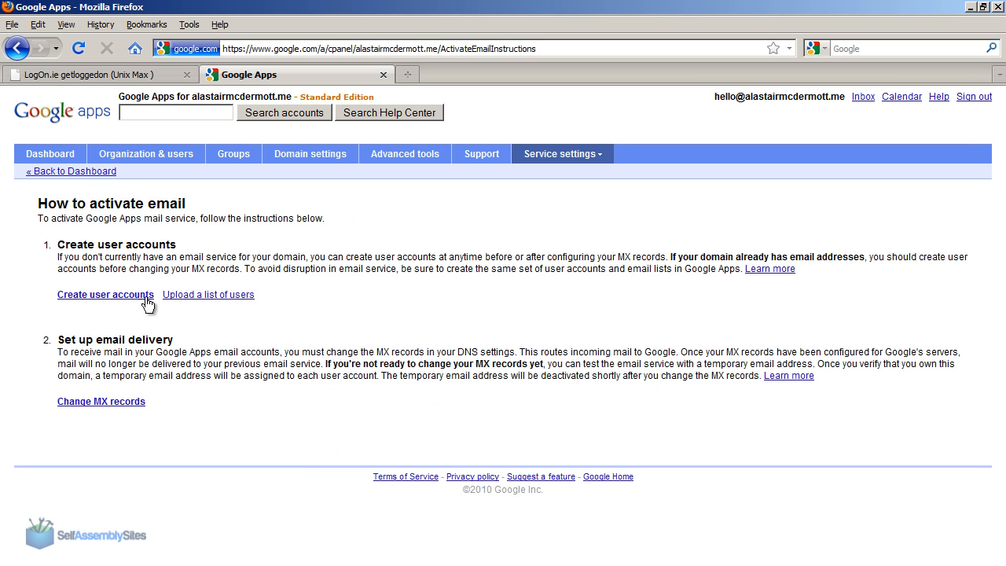
View the form for creating a user account and return to the email activation instructions.
click(132, 295)
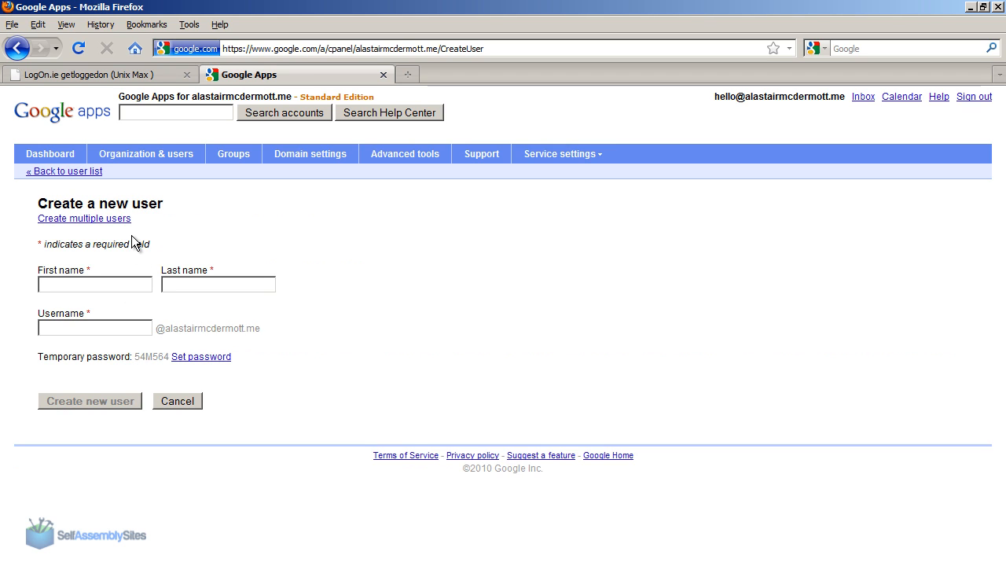
click(19, 44)
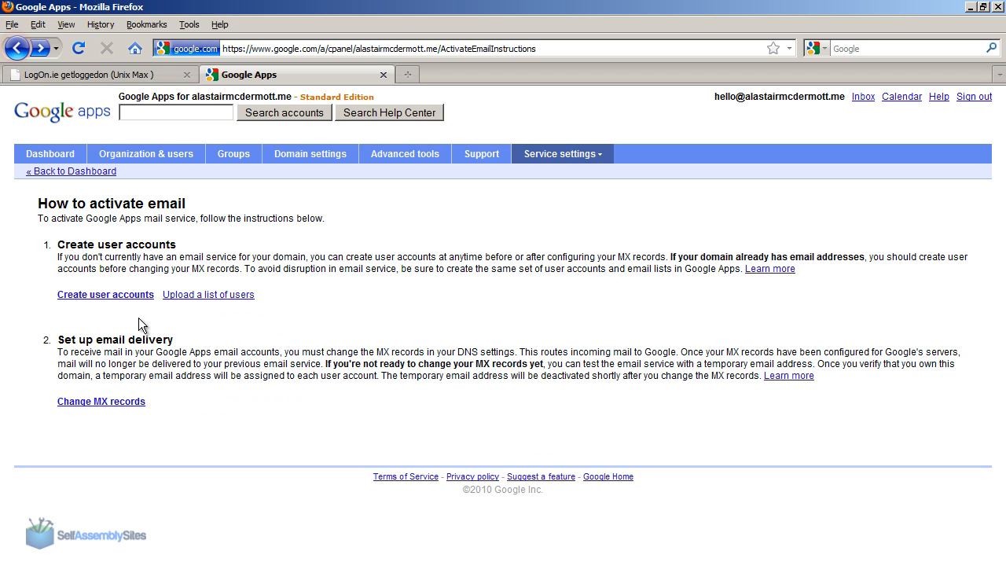
triple_click(76, 337)
click(142, 354)
Open the instructions for changing MX records, review the server address table and steps, and compare them with the hosting DNS configuration.
click(107, 404)
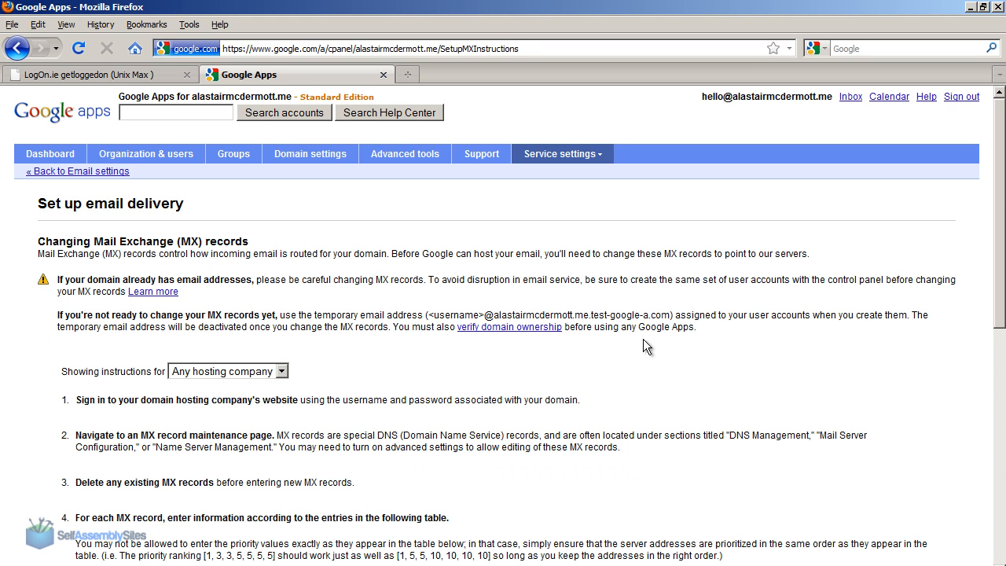
drag(1003, 210, 1003, 358)
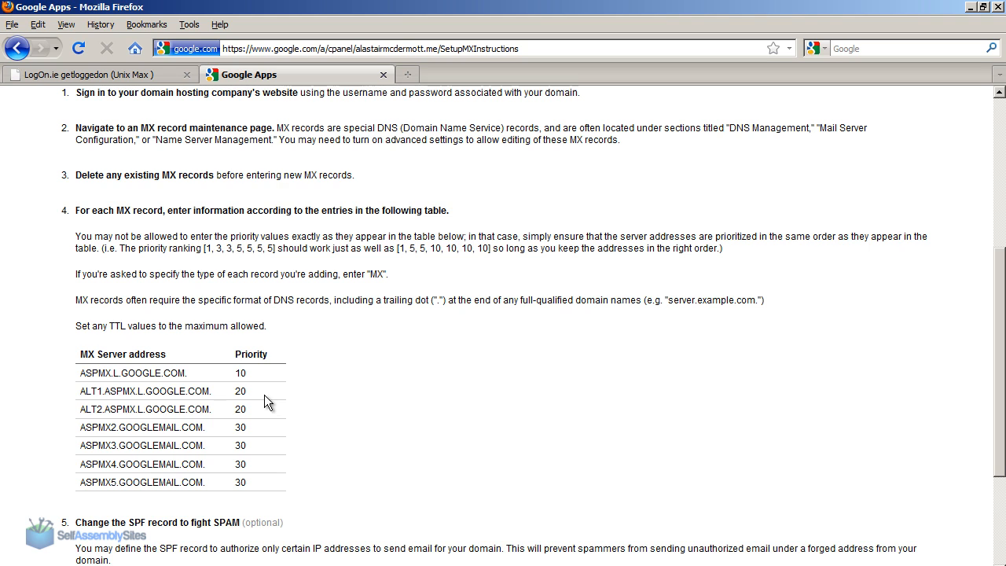
drag(1002, 339, 995, 165)
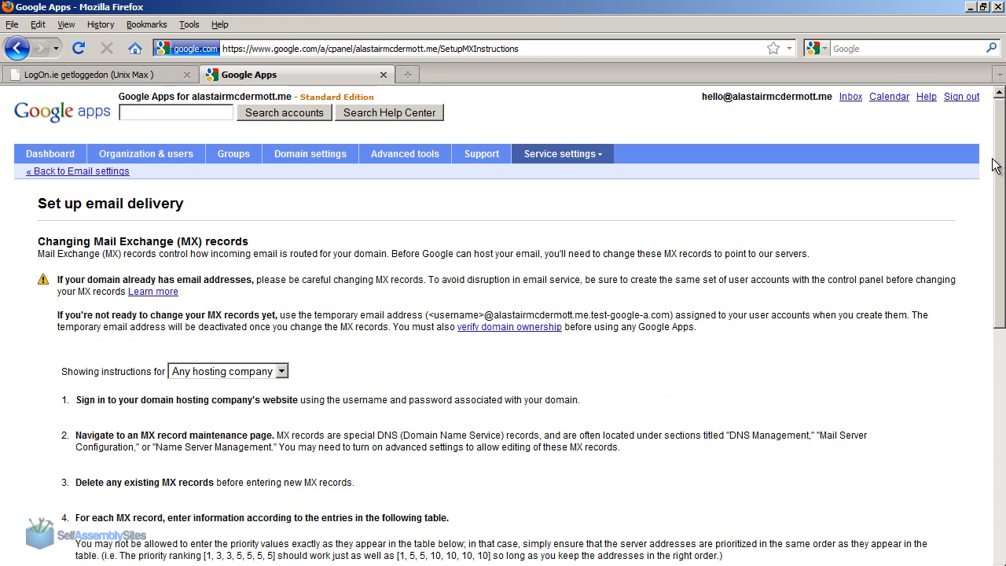
triple_click(146, 403)
click(288, 421)
click(92, 76)
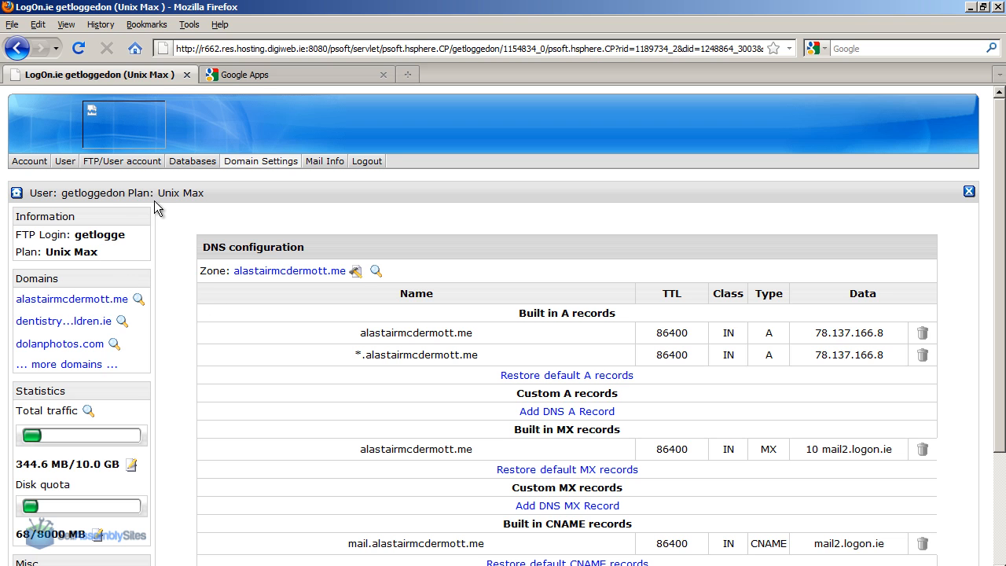
click(234, 80)
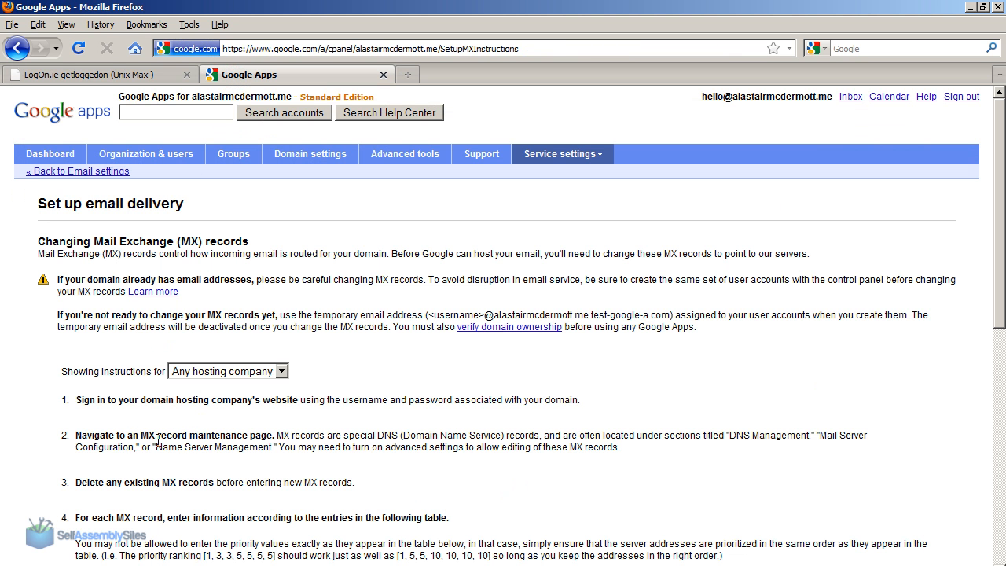
Switch to the hosting control panel, reopen the domain's DNS configuration from its domain settings, and locate the MX record sections.
drag(143, 439, 274, 437)
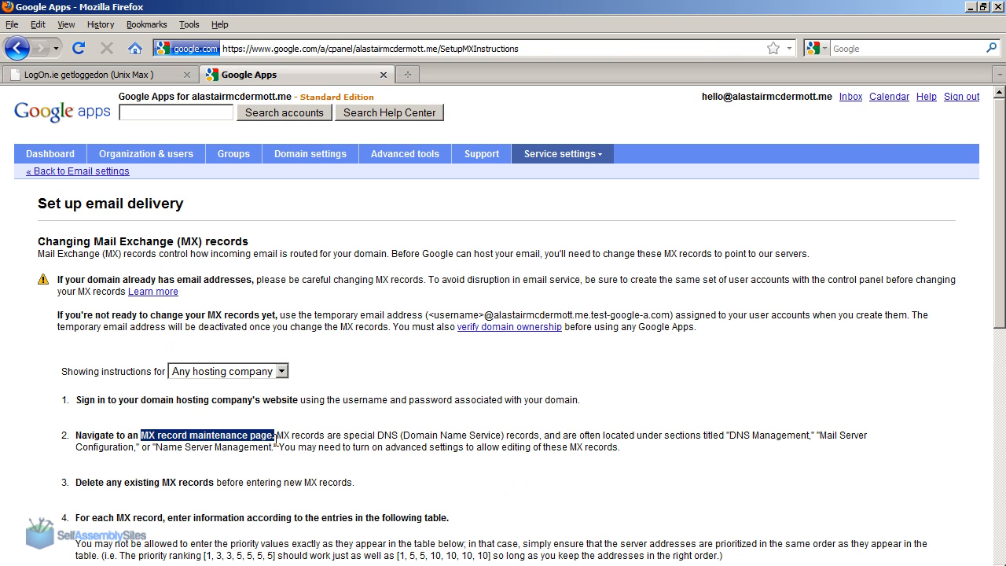
click(275, 441)
click(158, 78)
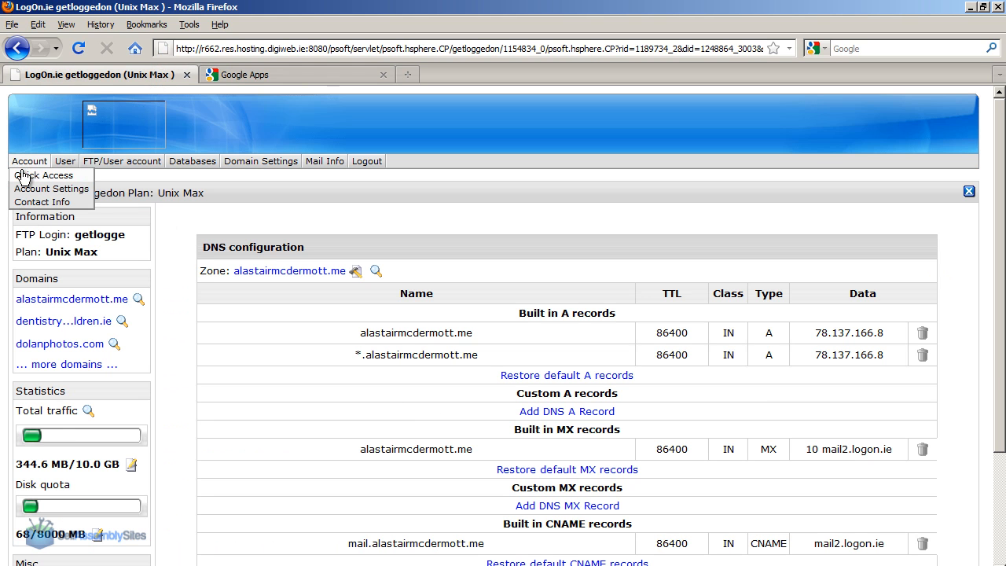
click(22, 172)
click(56, 302)
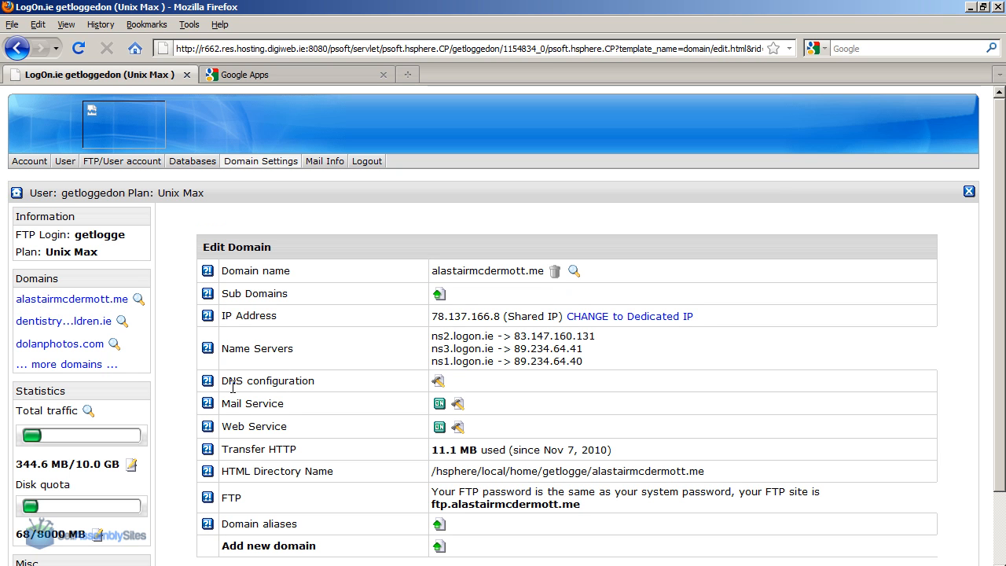
click(437, 380)
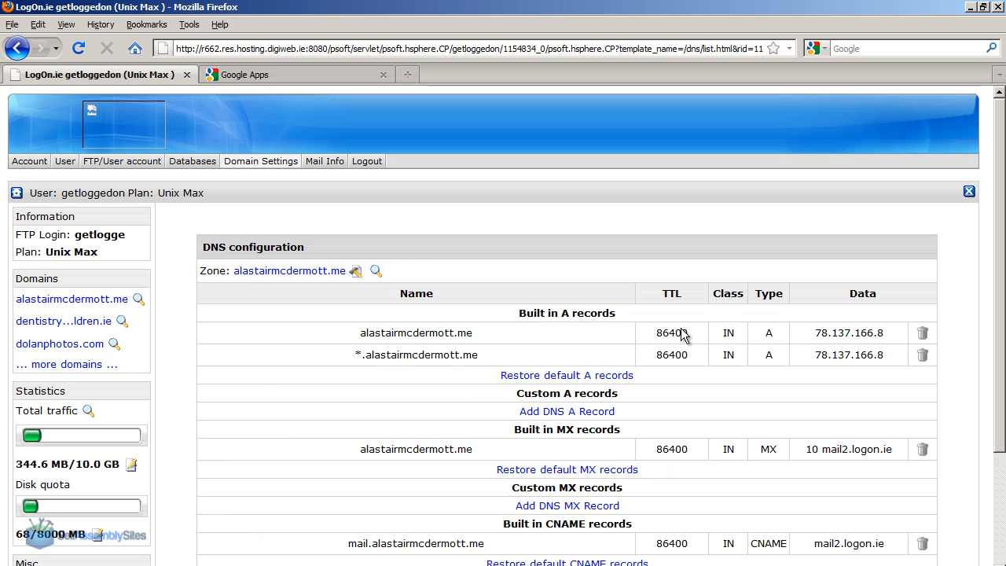
scroll(605, 326, down, 3)
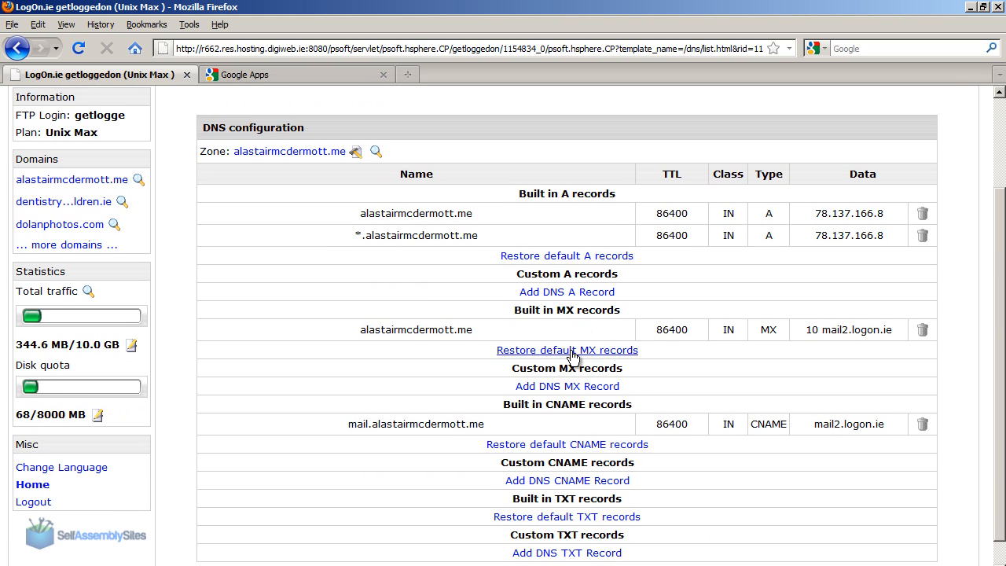
triple_click(565, 368)
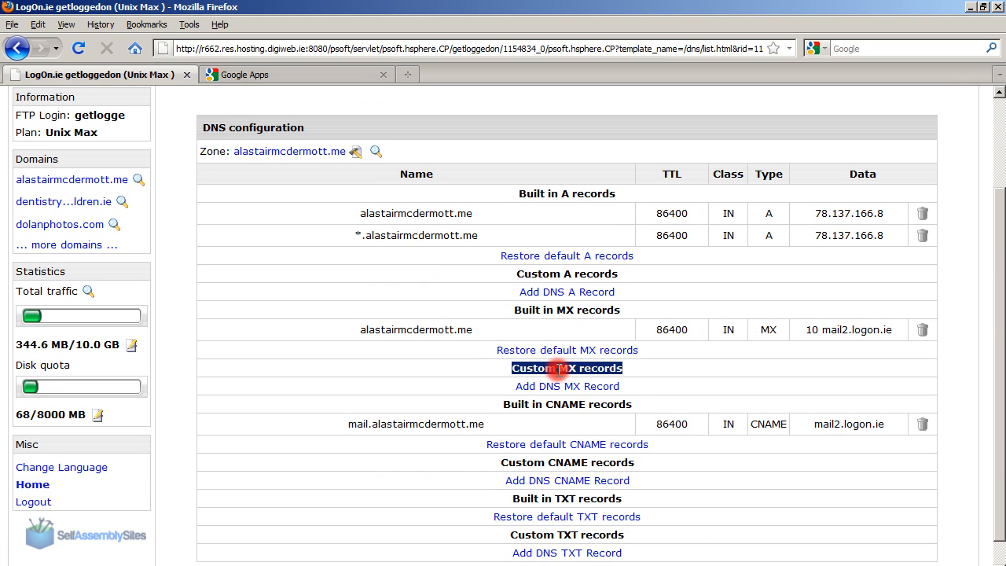
click(599, 362)
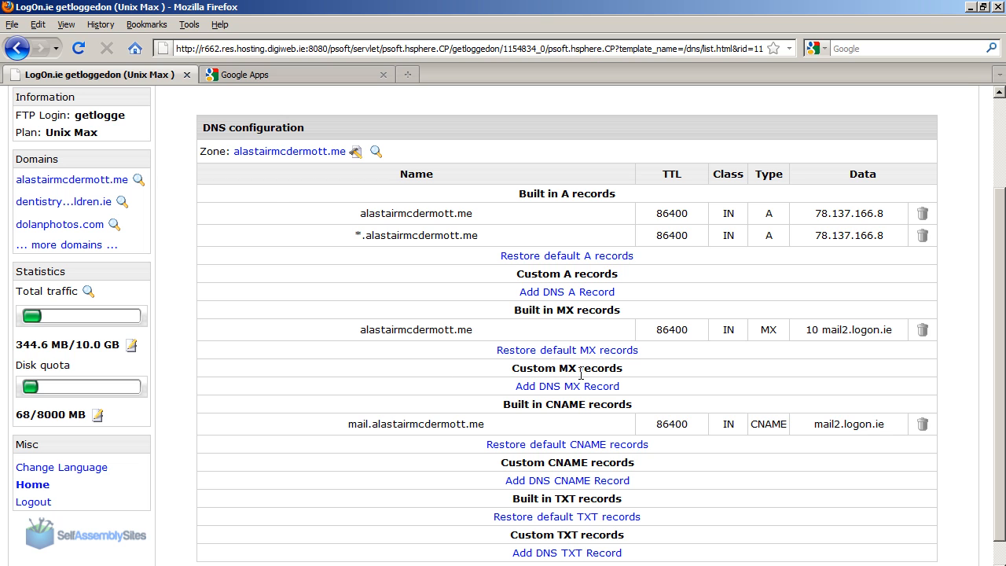
Check the Google instruction on existing MX records and delete the built-in MX record pointing to mail2.logon.ie from the hosting DNS configuration.
click(248, 75)
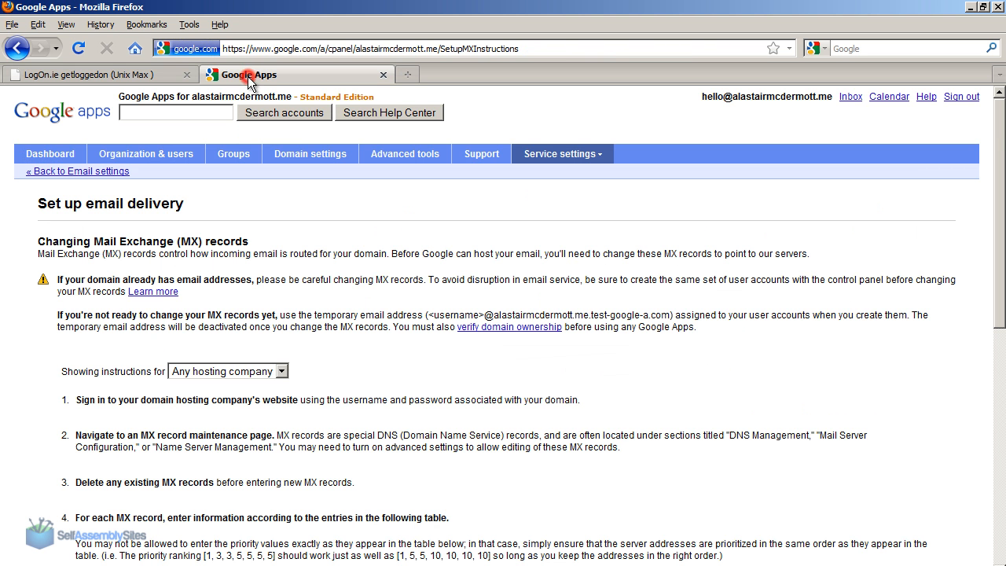
triple_click(90, 482)
drag(161, 482, 211, 486)
click(143, 76)
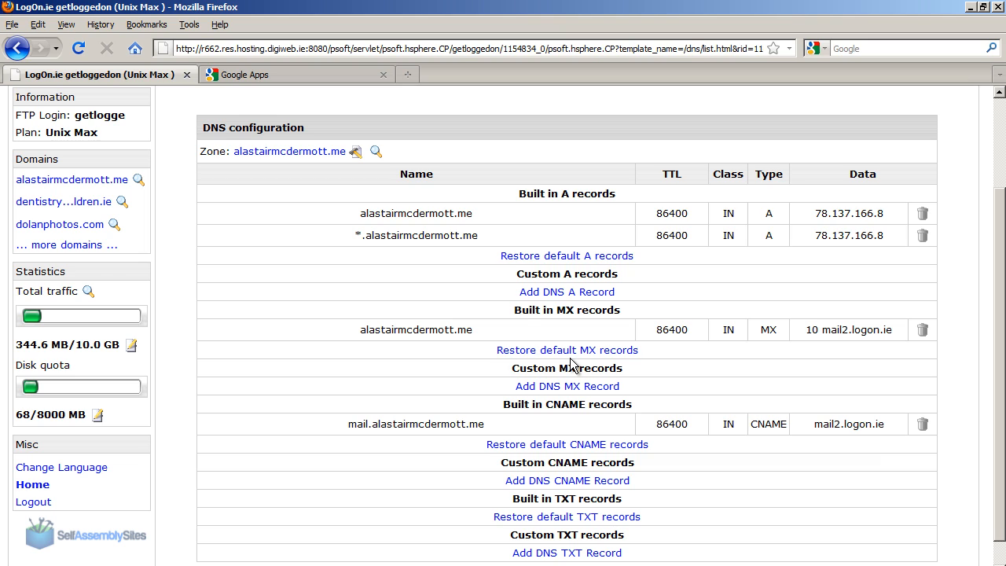
drag(516, 306, 625, 318)
click(629, 322)
click(922, 331)
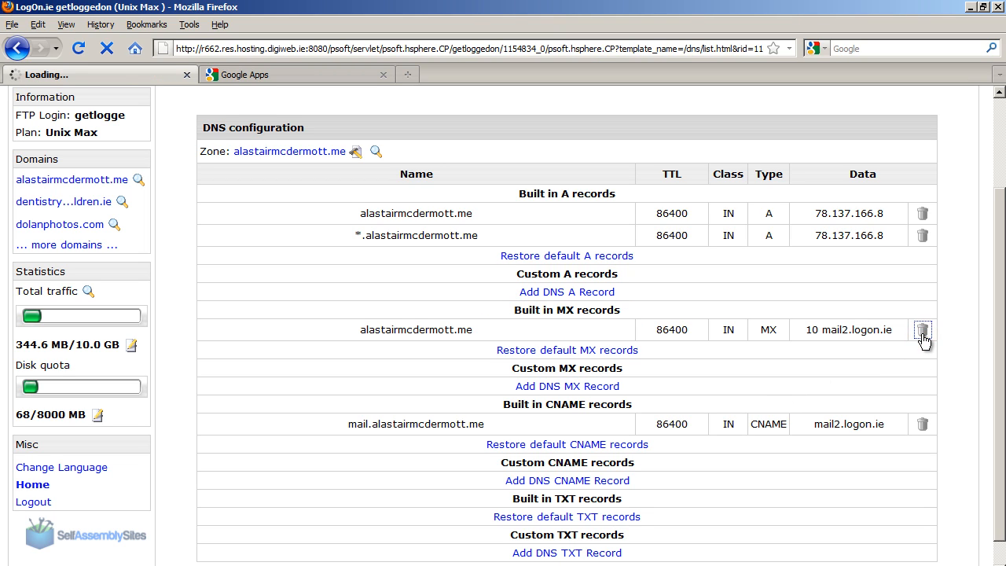
scroll(984, 286, down, 2)
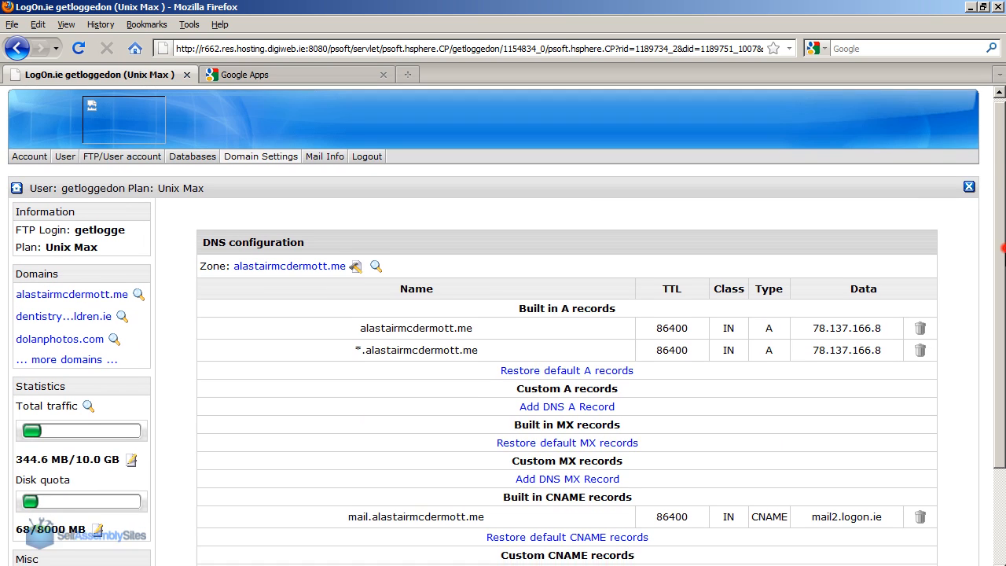
Return to the Google Apps MX instructions and examine the table of server addresses and priorities, starting with the first entry.
click(292, 76)
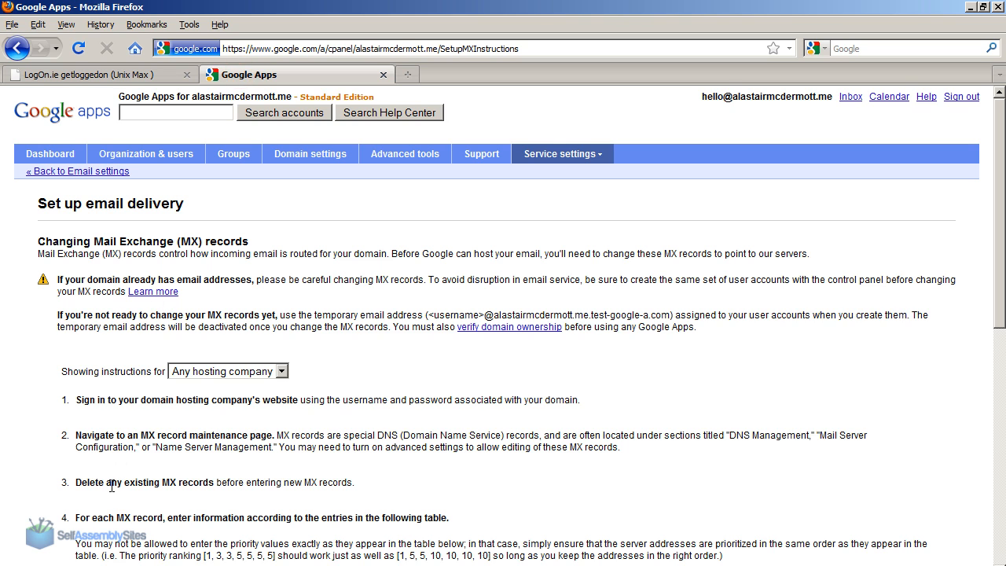
scroll(110, 488, down, 5)
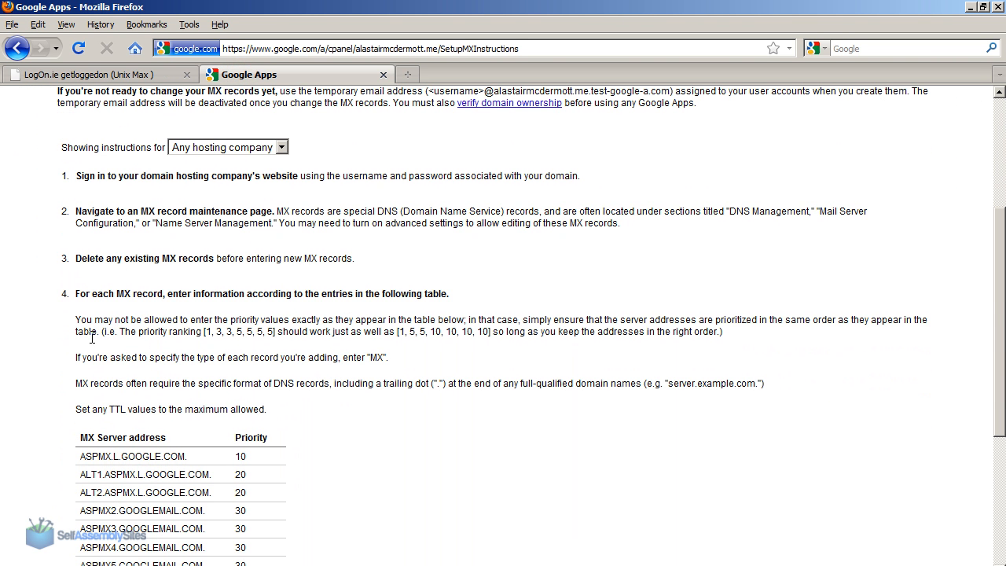
triple_click(117, 292)
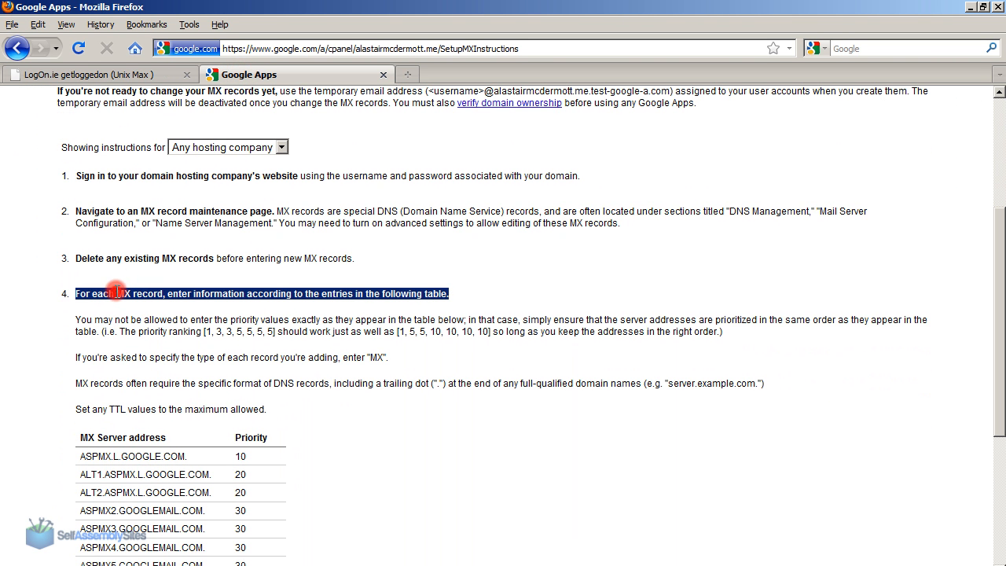
click(253, 292)
drag(1001, 281, 1001, 360)
drag(78, 283, 283, 413)
click(283, 414)
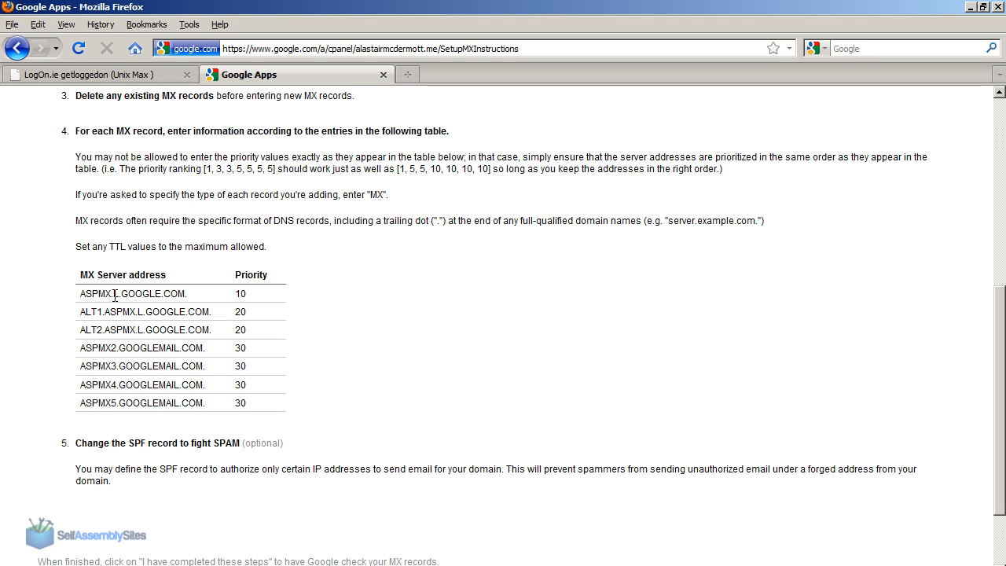
drag(79, 293, 181, 288)
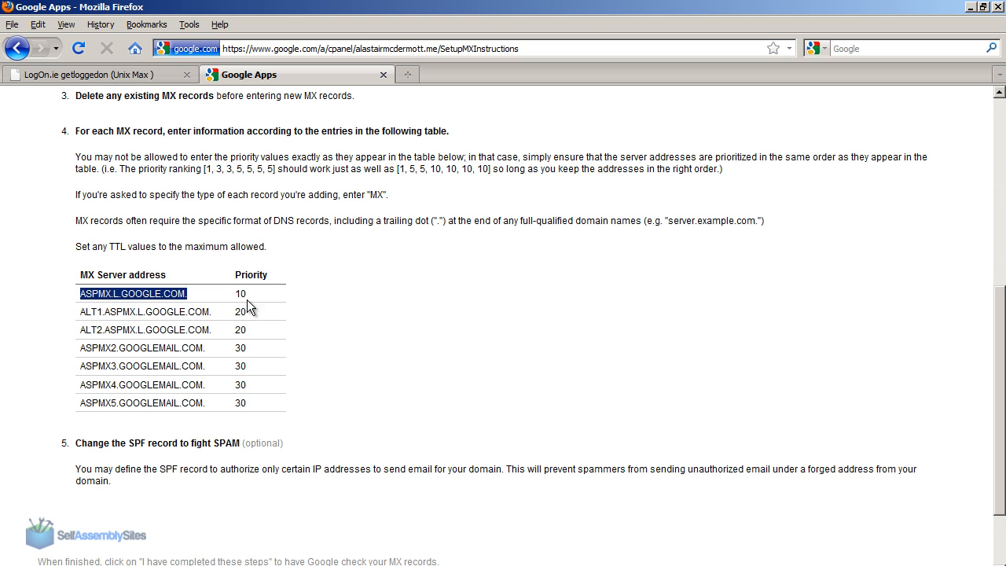
Start a new custom MX record in the hosting DNS configuration, leaving the name empty and setting the priority to 10.
key(ctrl+Tab)
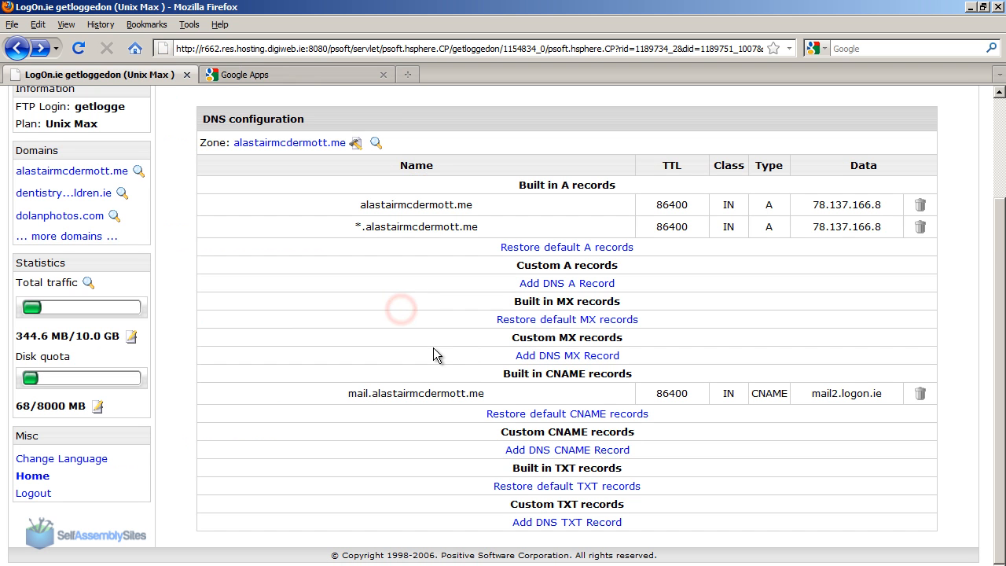
click(548, 356)
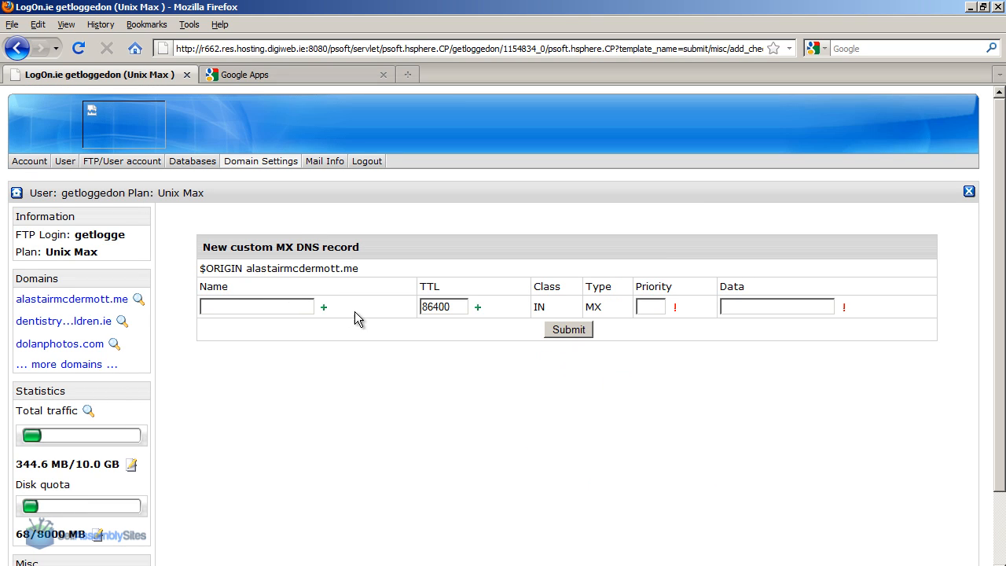
click(256, 308)
click(645, 307)
text(10)
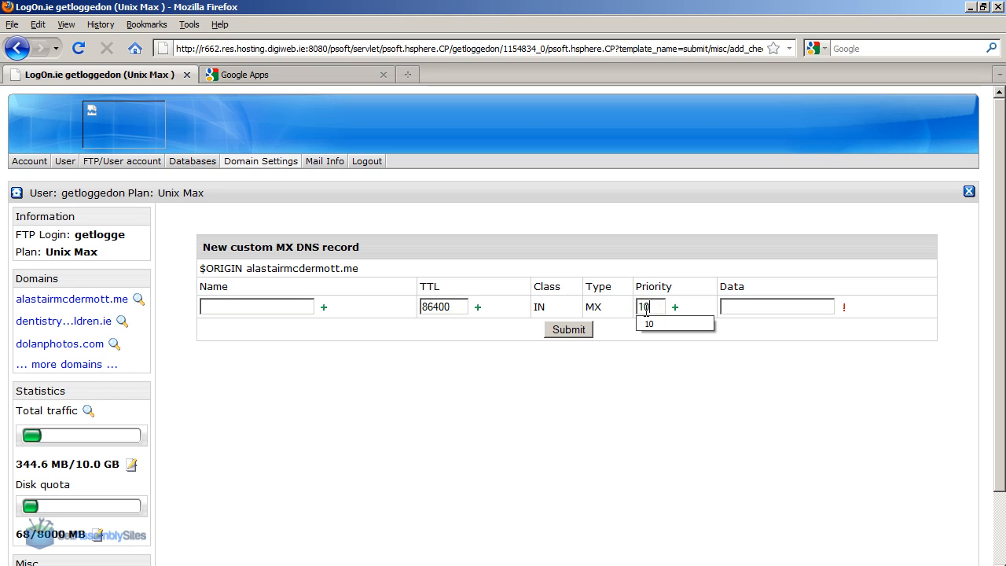
click(747, 304)
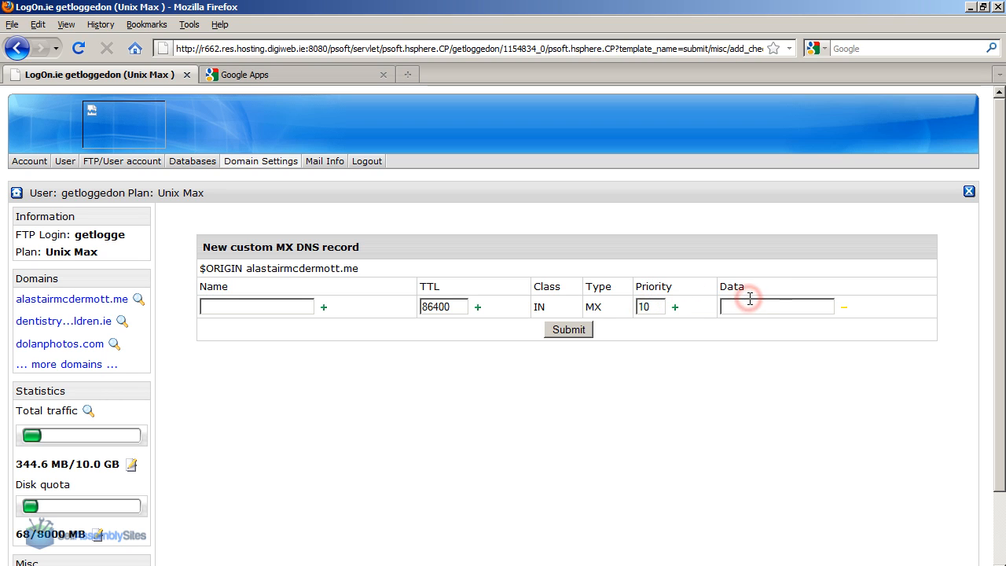
Copy the first MX server address, ASPMX.L.GOOGLE.COM., from the Google Apps instructions into the new record's data.
click(323, 73)
drag(192, 294, 72, 288)
key(ctrl+c)
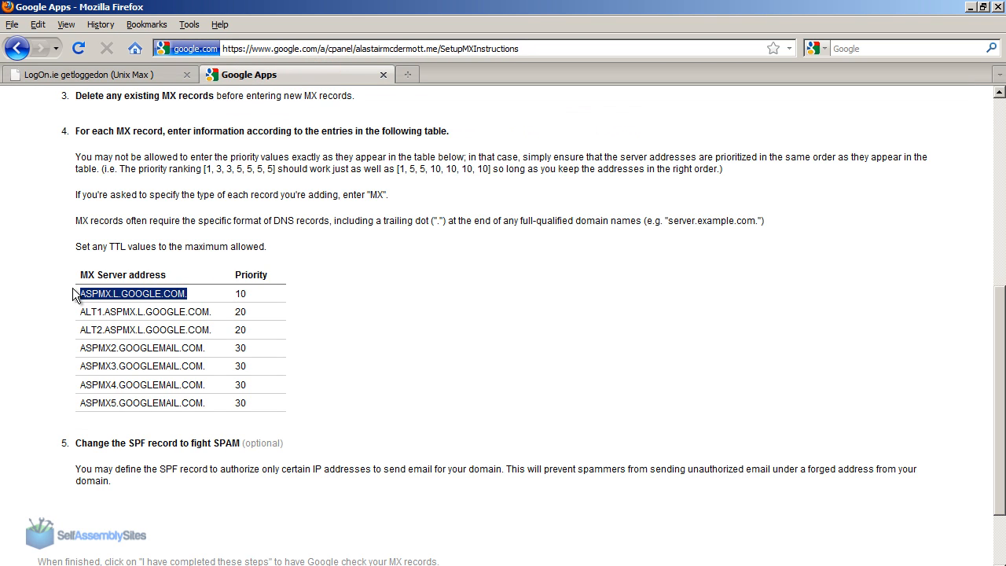
click(167, 255)
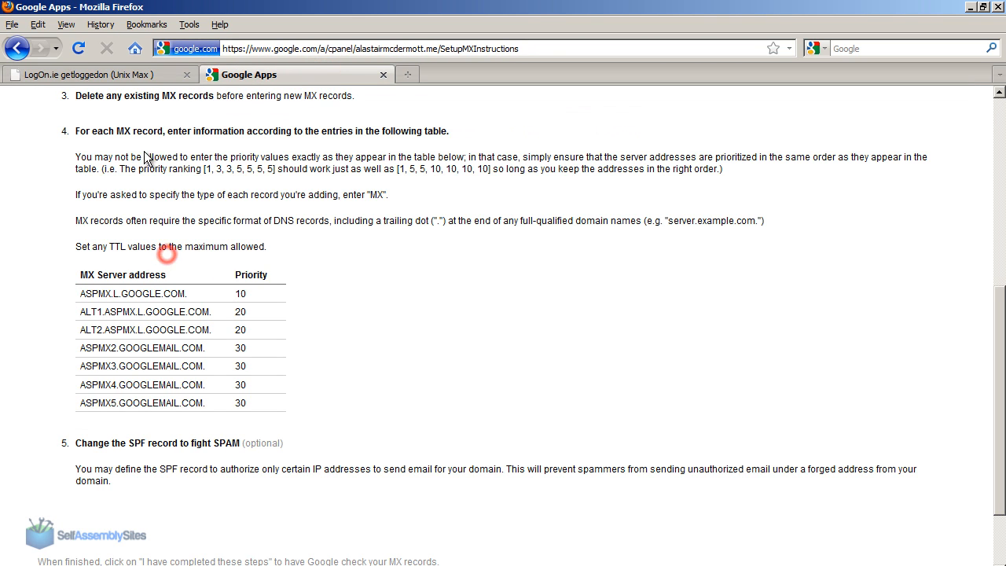
click(133, 75)
key(ctrl+v)
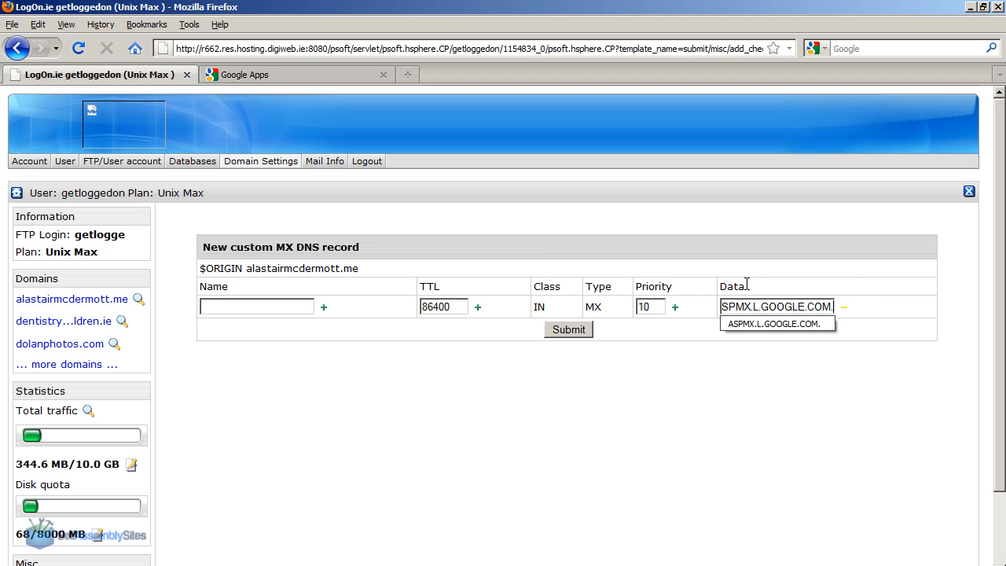
Remove the trailing dot so the record's data reads ASPMX.L.GOOGLE.COM, and submit the new MX record.
click(862, 265)
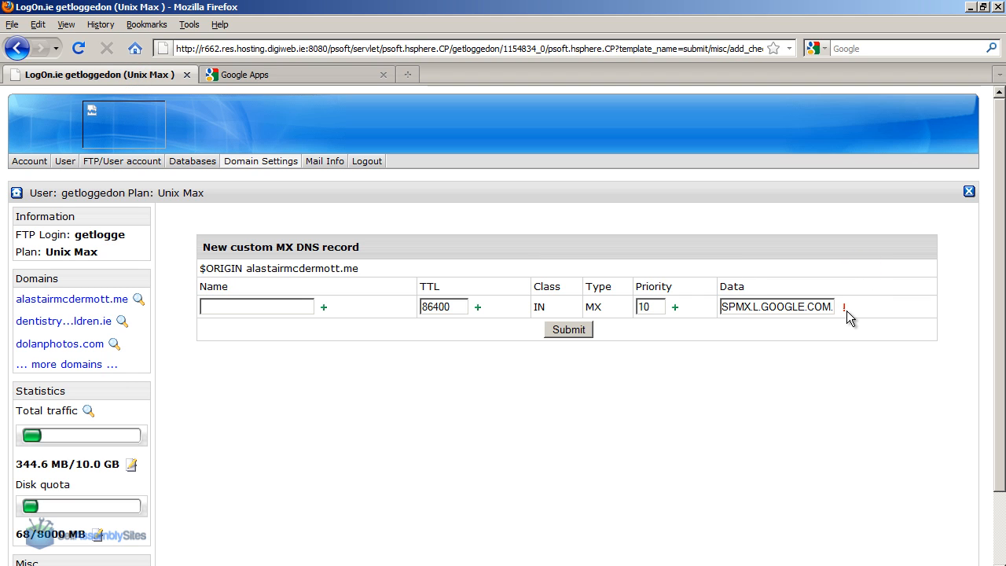
click(834, 307)
key(BackSpace)
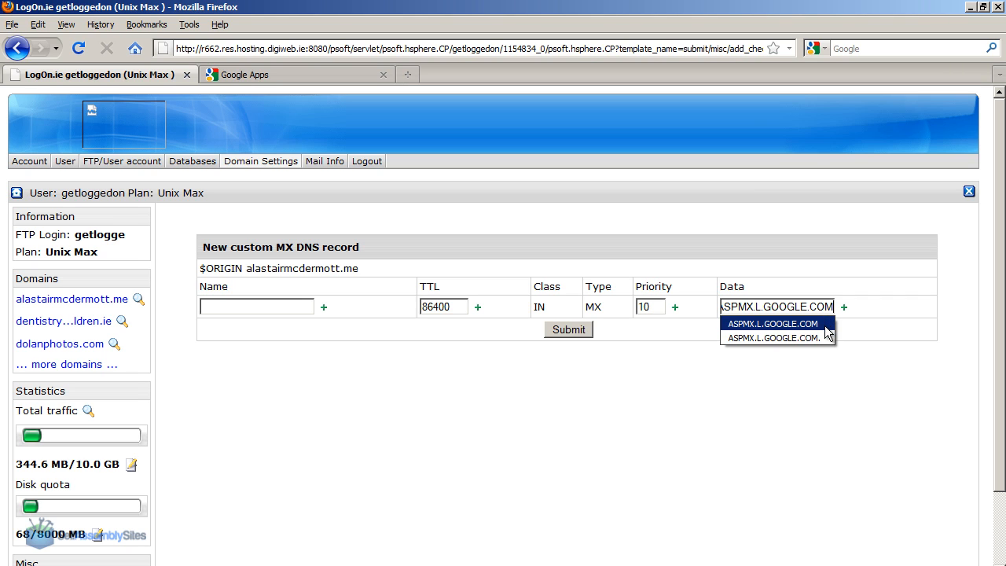
click(819, 326)
click(725, 338)
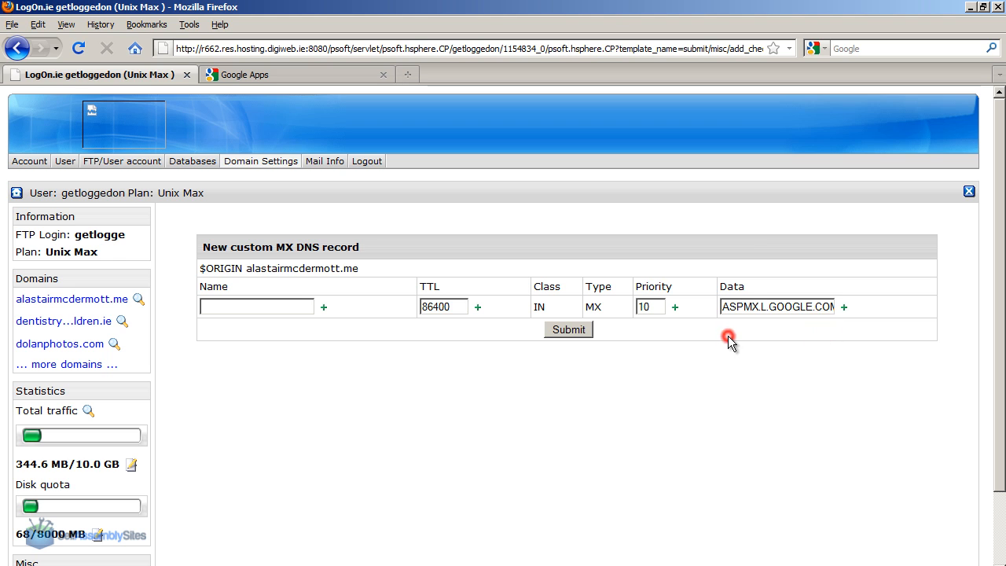
click(572, 329)
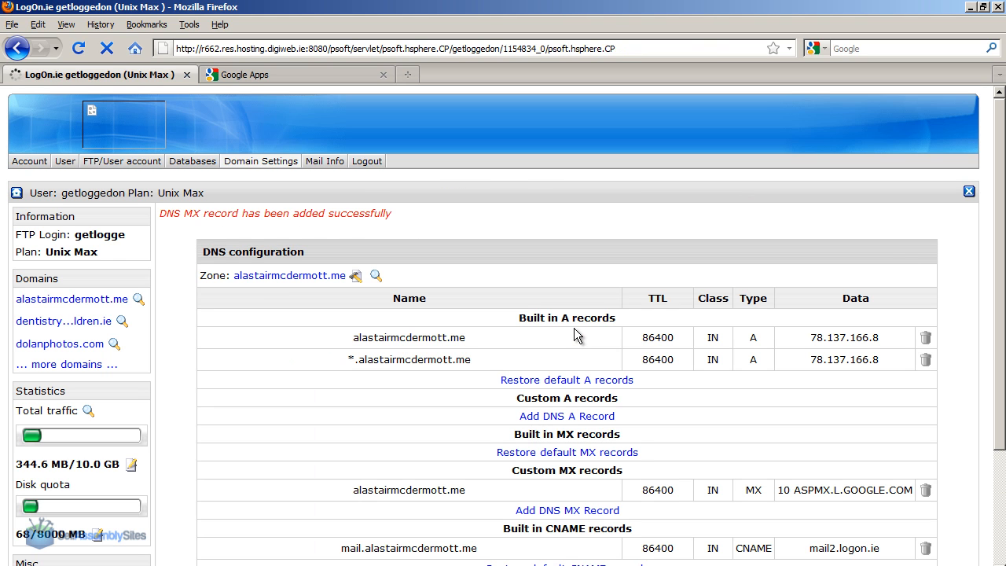
Review the added ASPMX.L.GOOGLE.COM entry among the custom MX records and open the form for another MX record.
click(443, 225)
click(297, 71)
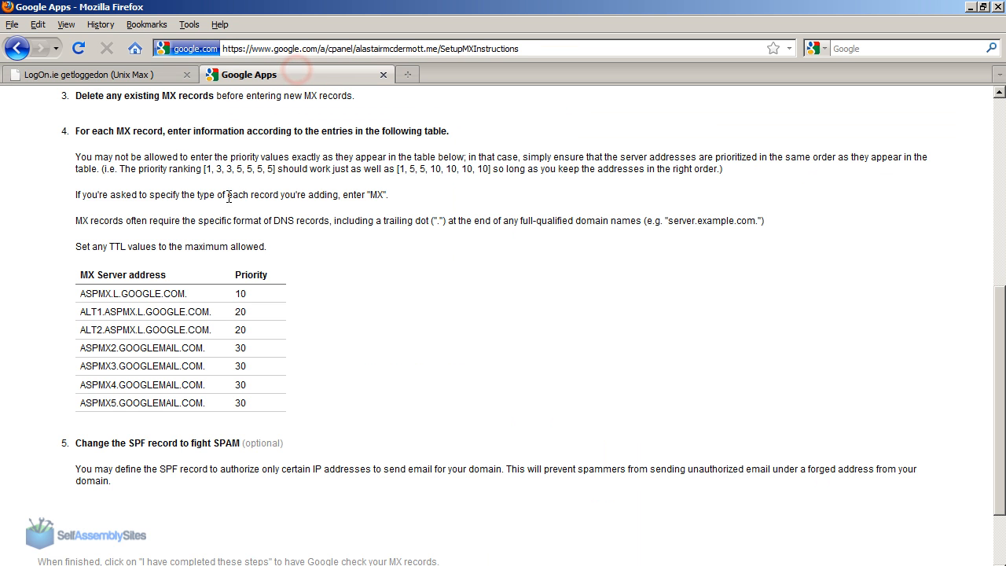
click(143, 77)
drag(1003, 179, 1003, 260)
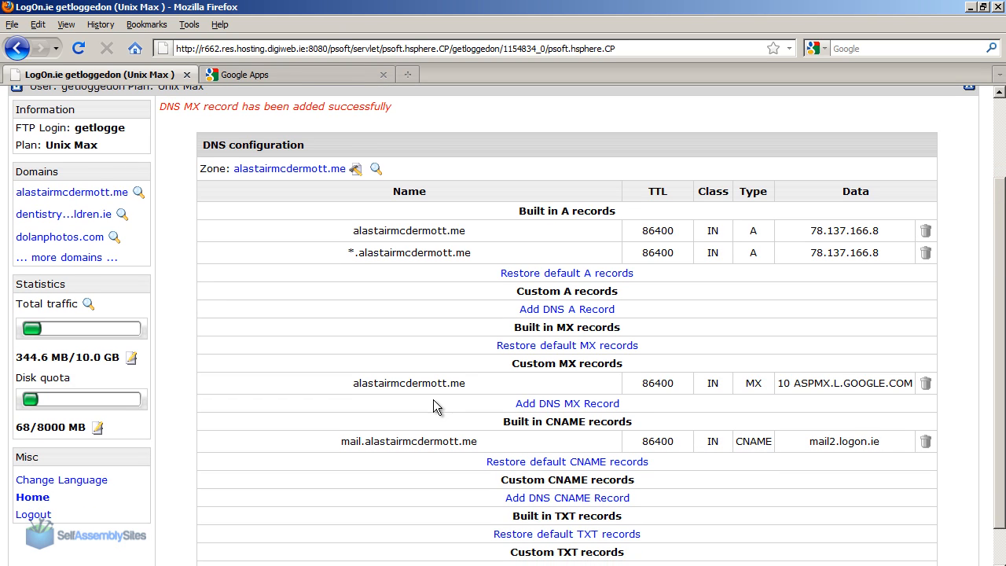
drag(355, 388, 917, 388)
click(886, 397)
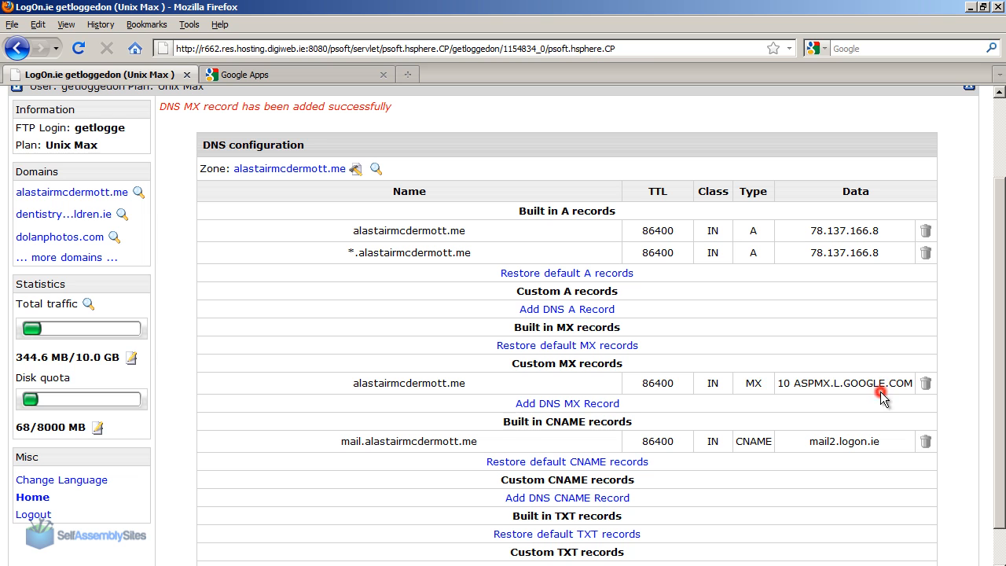
click(550, 404)
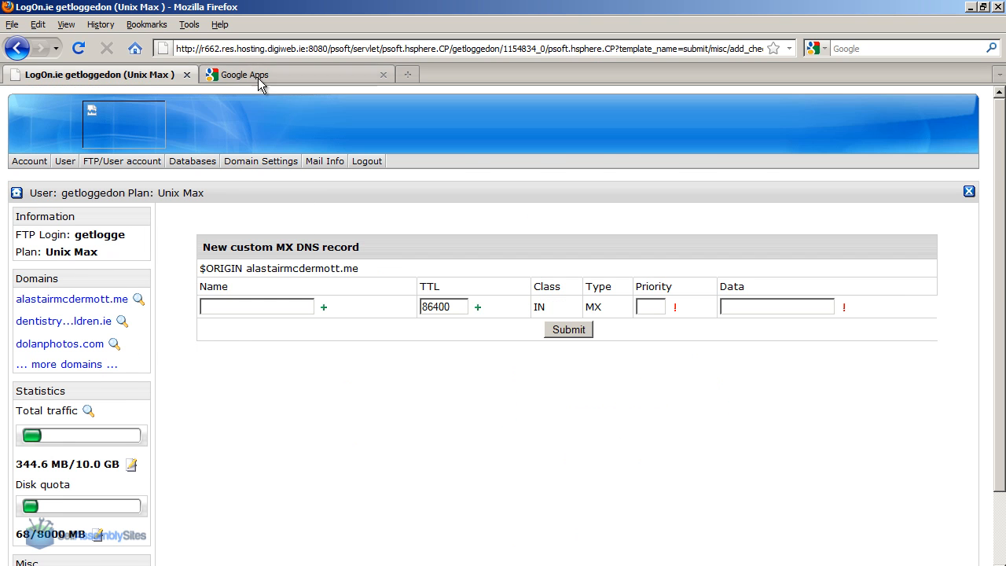
Add a custom MX record with priority 20 and the server address ALT1.ASPMX.L.GOOGLE.COM copied from the Google Apps table without its trailing dot.
click(257, 75)
drag(79, 314, 214, 321)
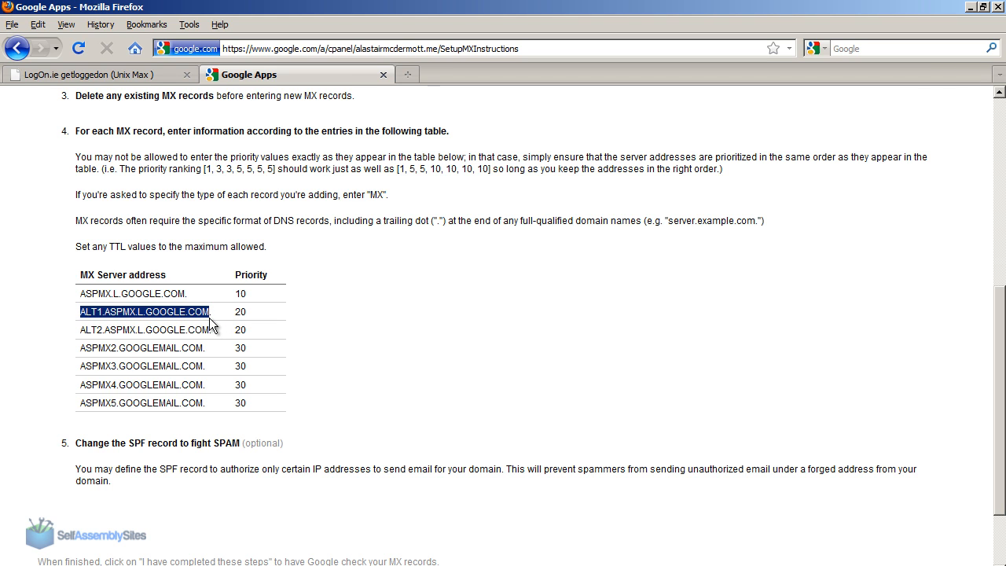
click(160, 72)
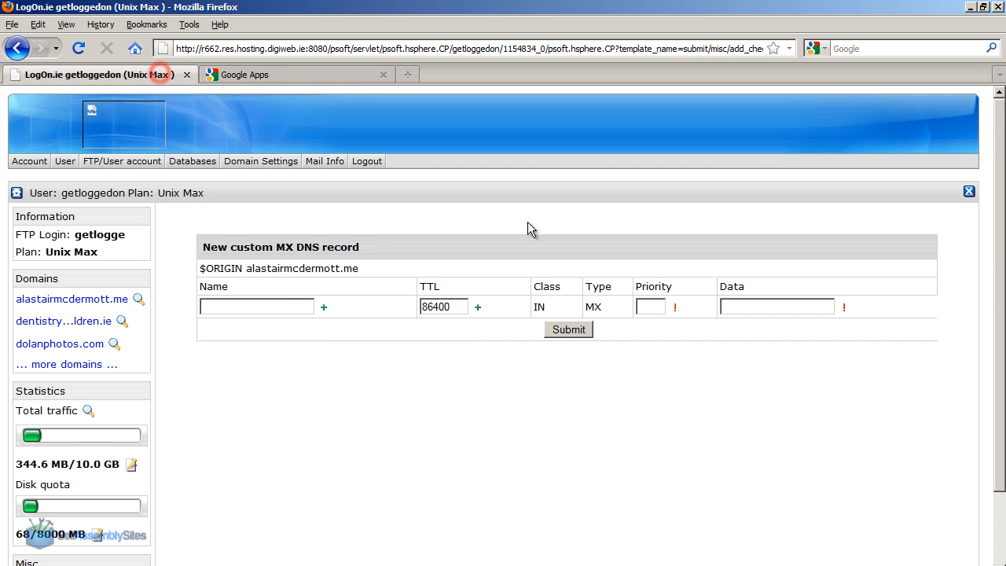
click(657, 307)
text(20)
click(735, 309)
text(ASPMX.L.GOOGLE.COM)
click(569, 329)
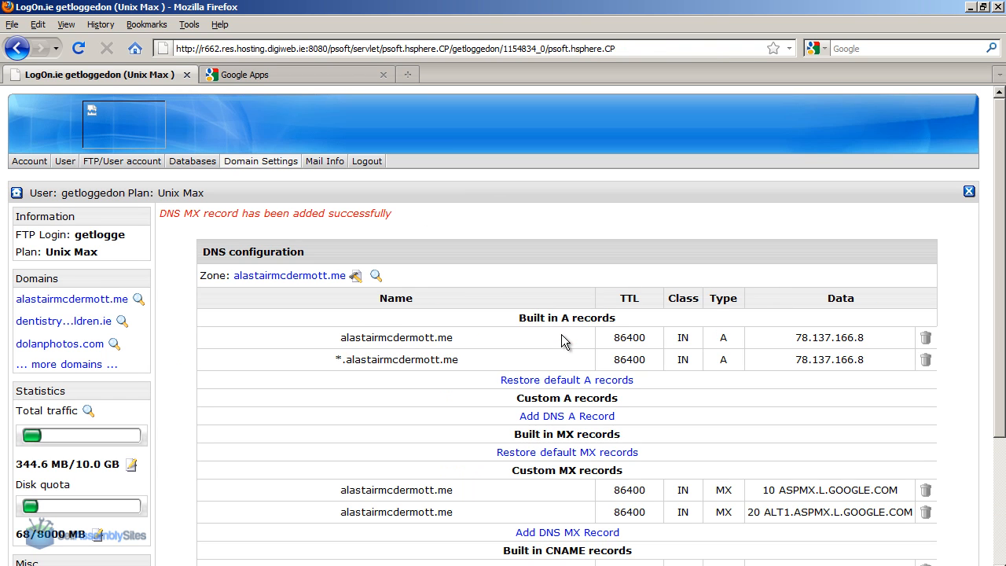
Add a custom MX record with priority 20 and the address ALT2.ASPMX.L.GOOGLE.COM copied from the Google Apps table without its trailing dot.
click(589, 533)
click(247, 72)
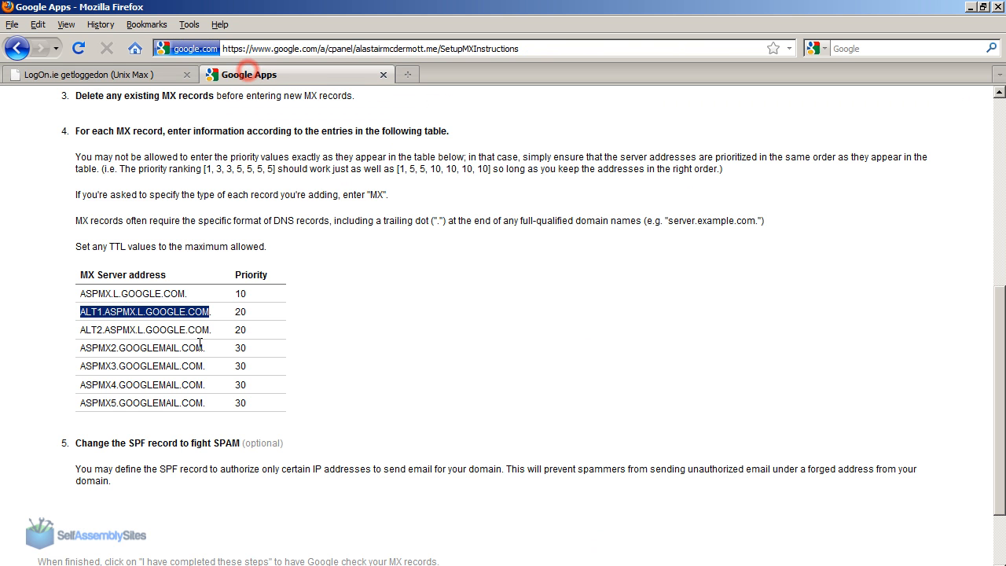
drag(83, 330, 212, 333)
key(ctrl+c)
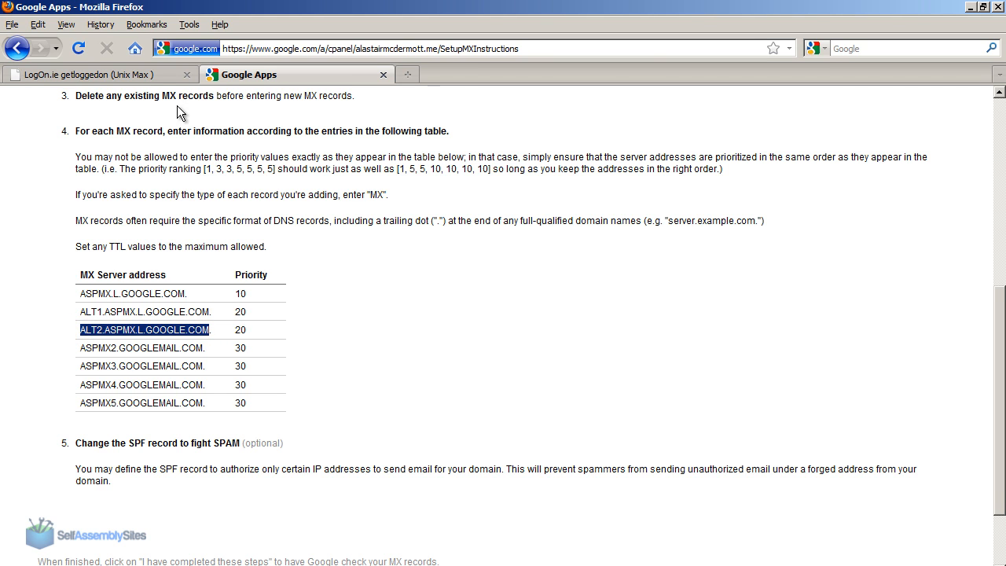
click(157, 75)
click(652, 306)
text(20)
key(Tab)
key(ctrl+v)
click(578, 330)
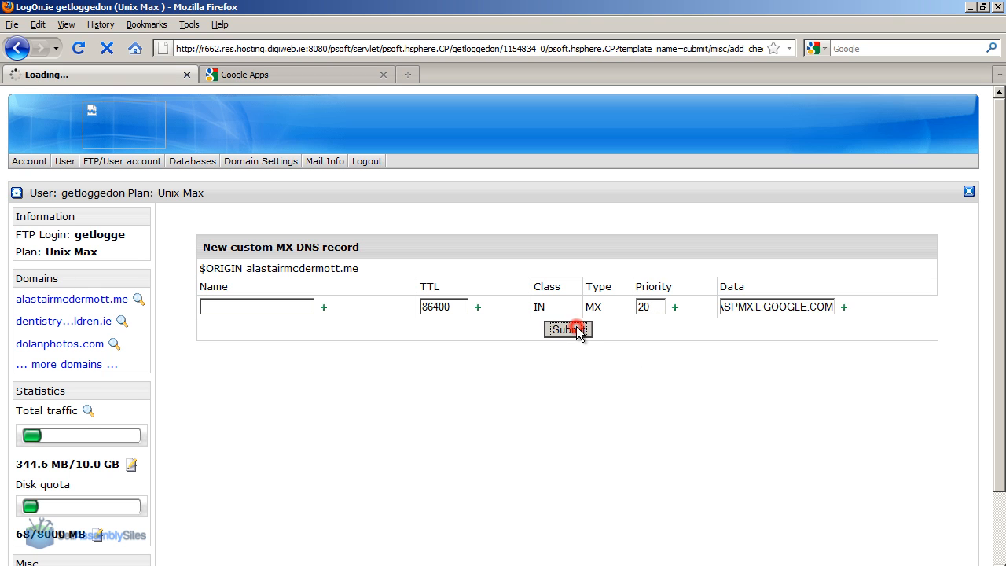
Add a custom MX record with priority 30 and the address ASPMX2.GOOGLEMAIL.COM copied from the Google Apps table without its trailing dot.
click(300, 77)
drag(83, 350, 199, 343)
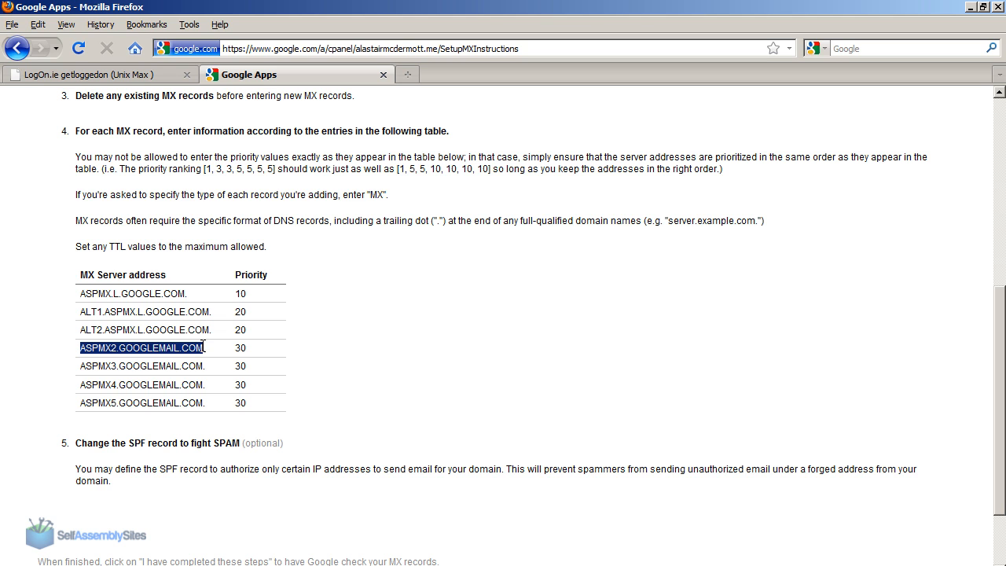
double_click(238, 346)
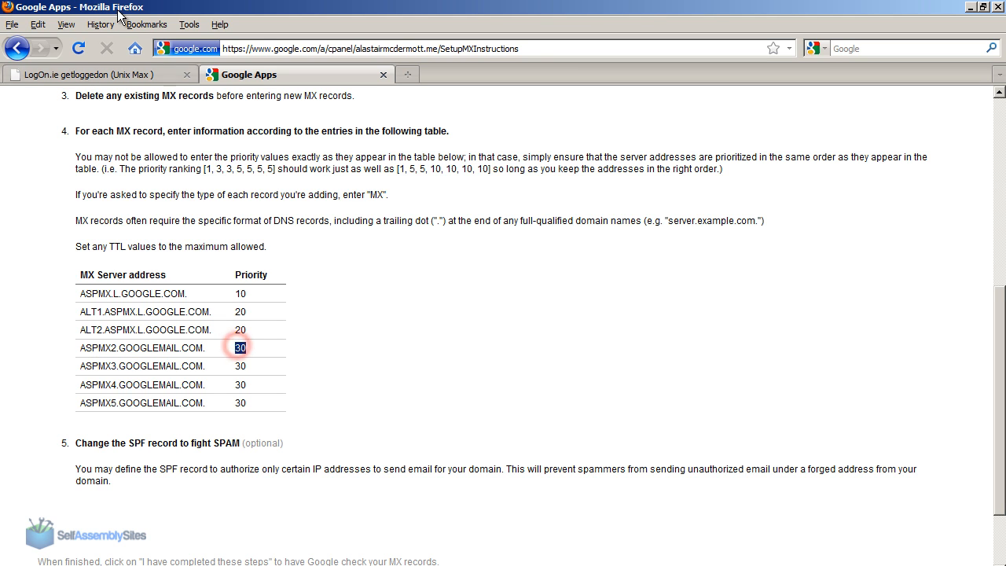
click(110, 75)
click(543, 554)
click(646, 305)
text(30)
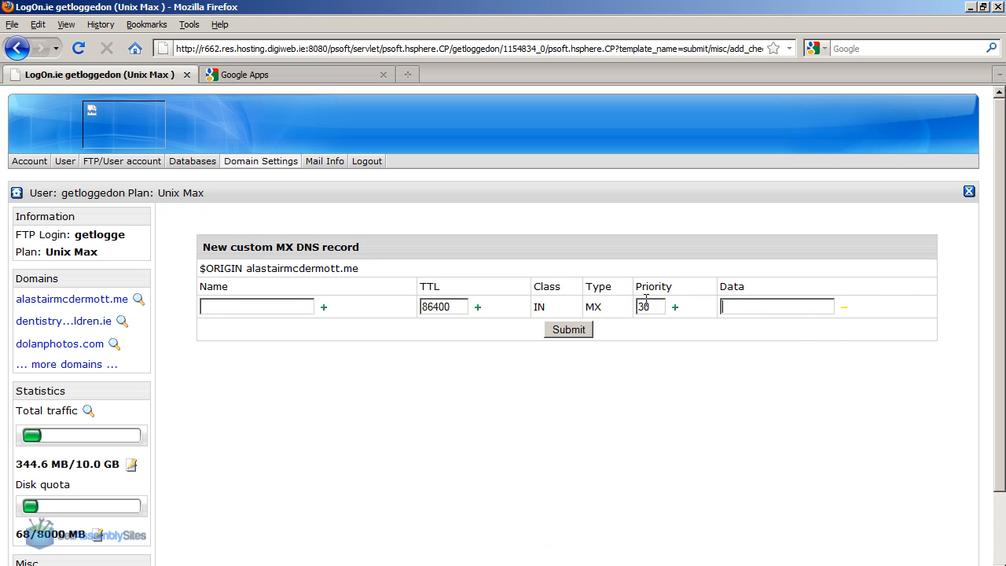
text(ASPMX2.GOOGLEMAIL.COM)
click(570, 331)
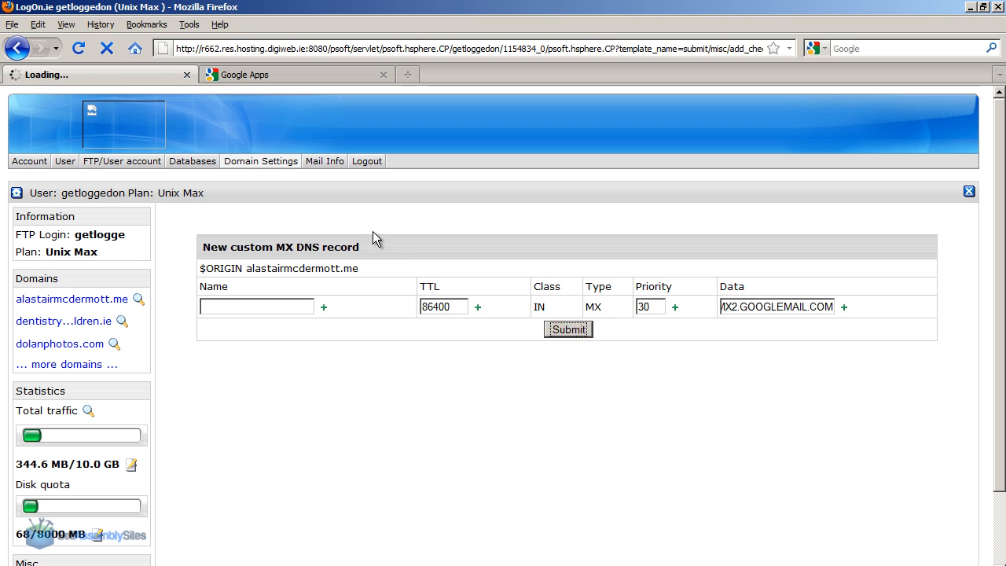
Add a custom MX record with priority 30 and the address ASPMX3.GOOGLEMAIL.COM copied from the Google Apps table without its trailing dot.
click(243, 76)
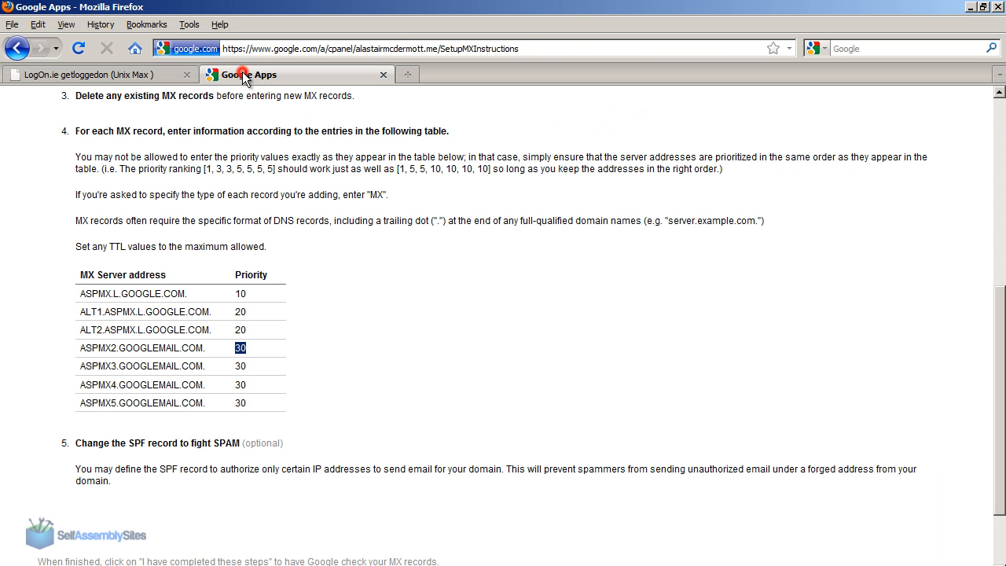
drag(83, 366, 202, 363)
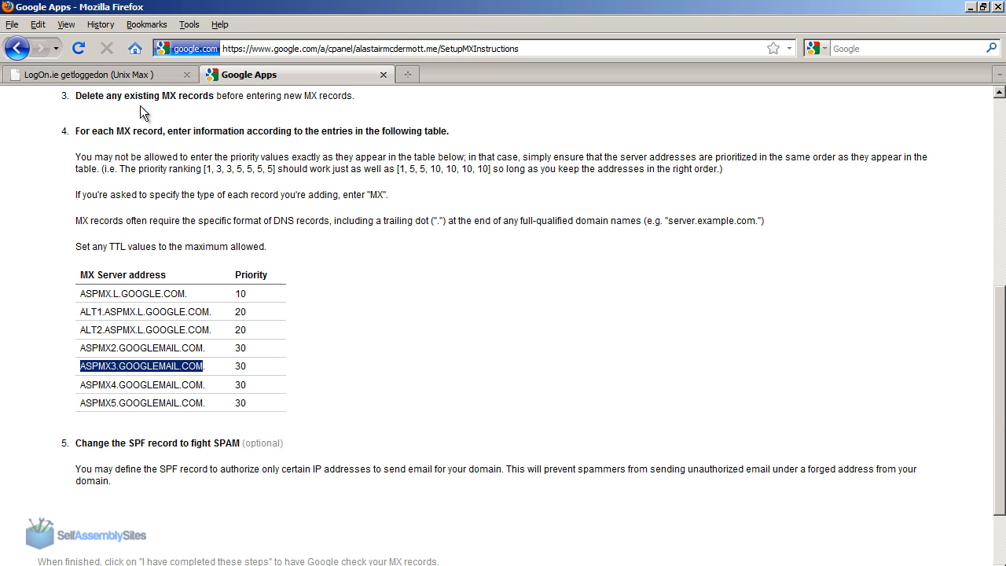
click(146, 75)
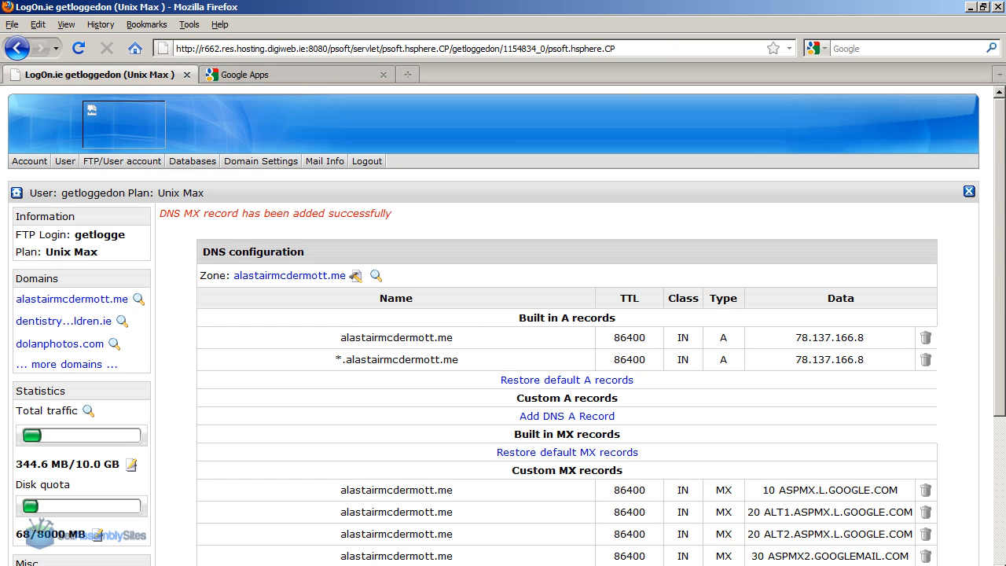
scroll(573, 425, down, 4)
click(575, 423)
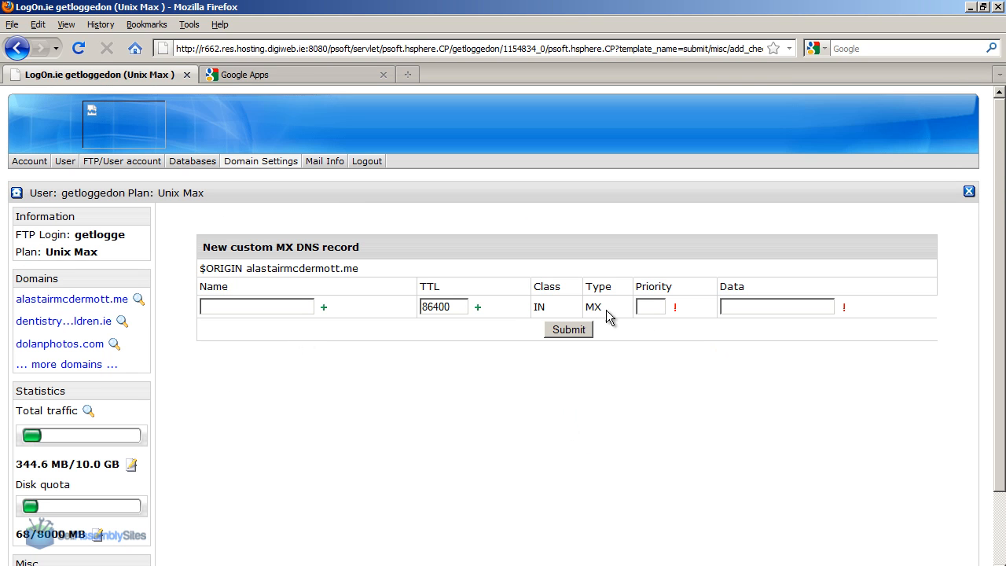
text(30)
key(Tab)
text(ASPMX3.GOOGLEMAIL.COM)
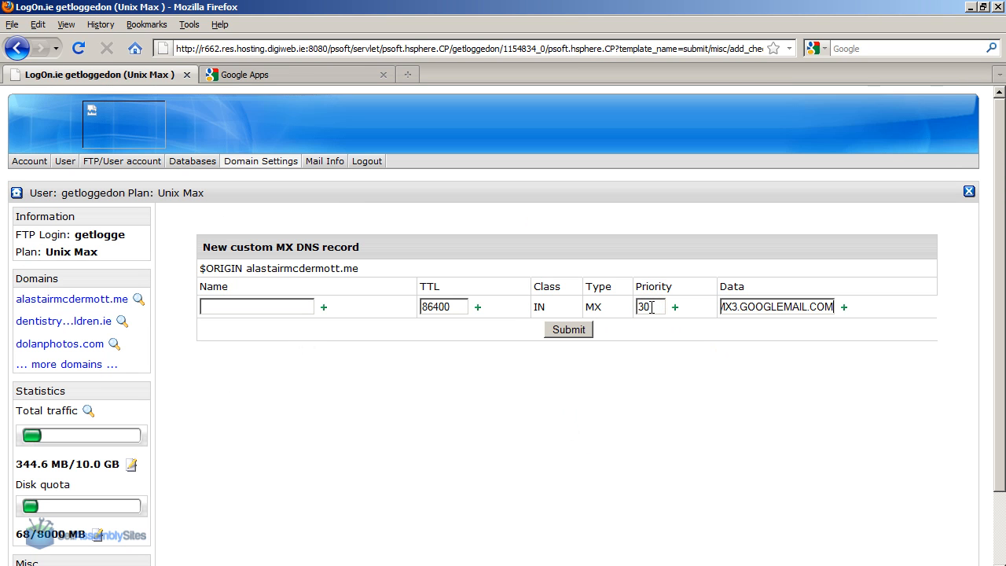
click(568, 329)
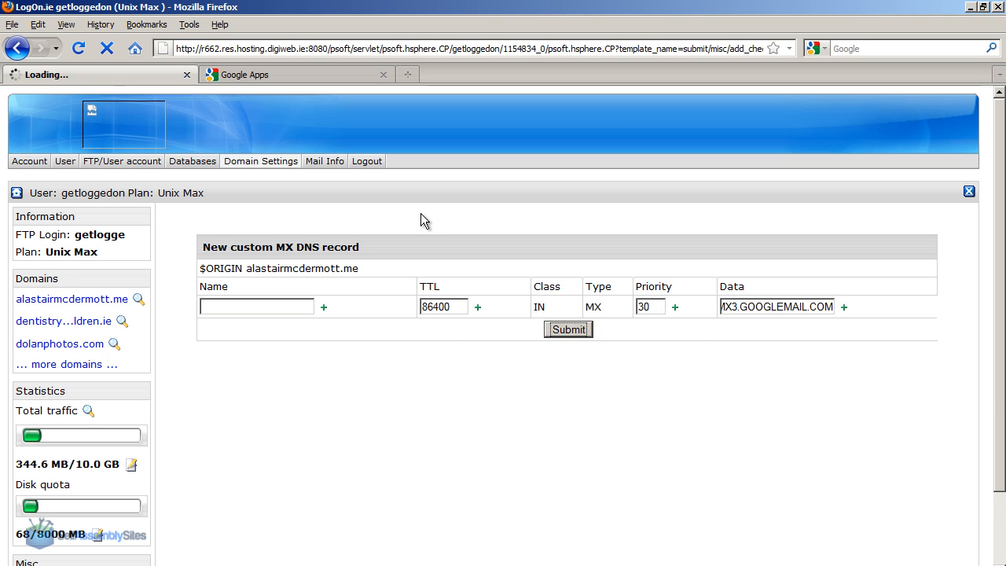
Add a custom MX record with priority 30 and the copied address ASPMX4.GOOGLEMAIL.COM, removing the trailing dot before submitting.
scroll(908, 312, down, 4)
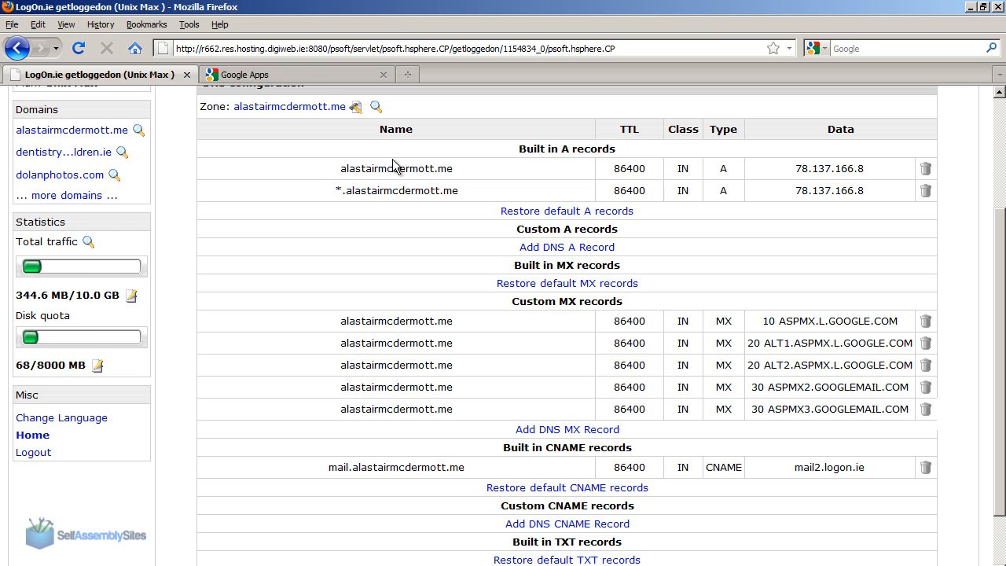
click(306, 75)
triple_click(157, 384)
key(ctrl+c)
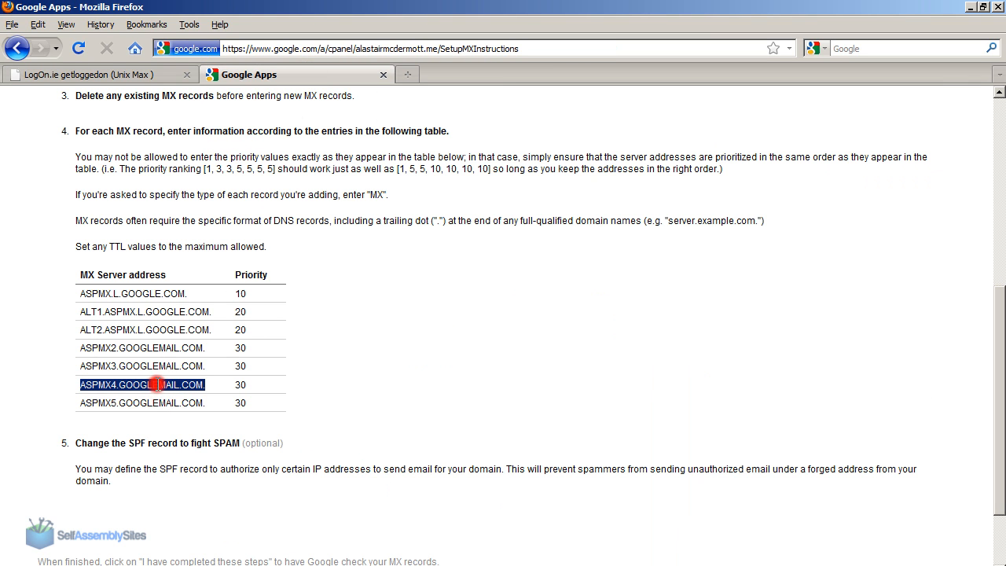
click(131, 77)
click(578, 430)
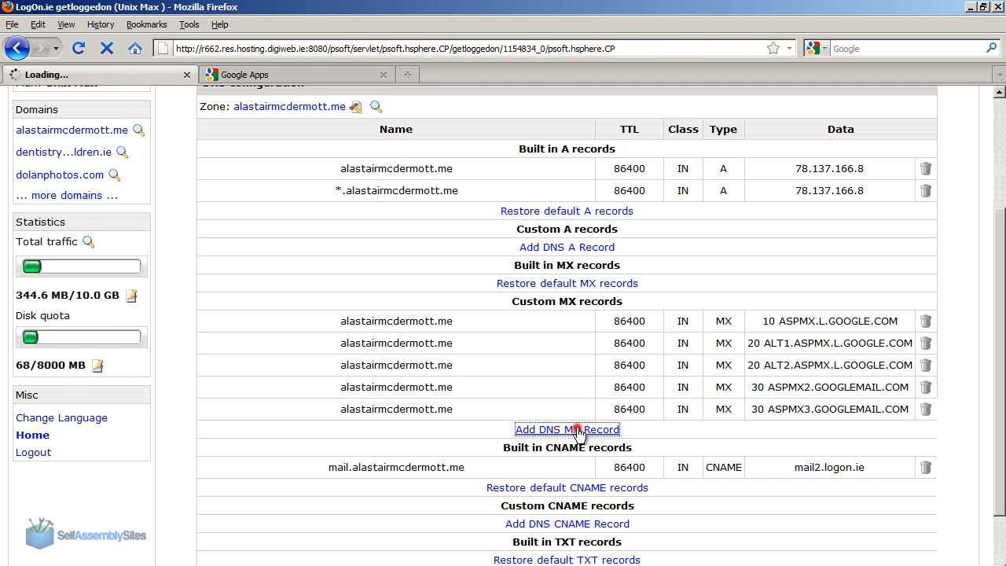
click(643, 306)
text(30)
key(Tab)
key(ctrl+v)
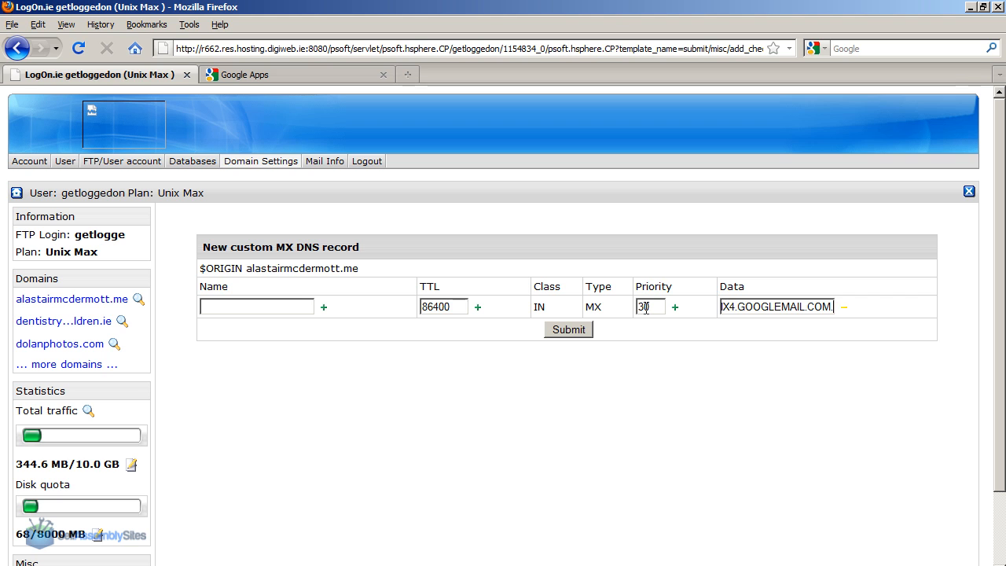
key(BackSpace)
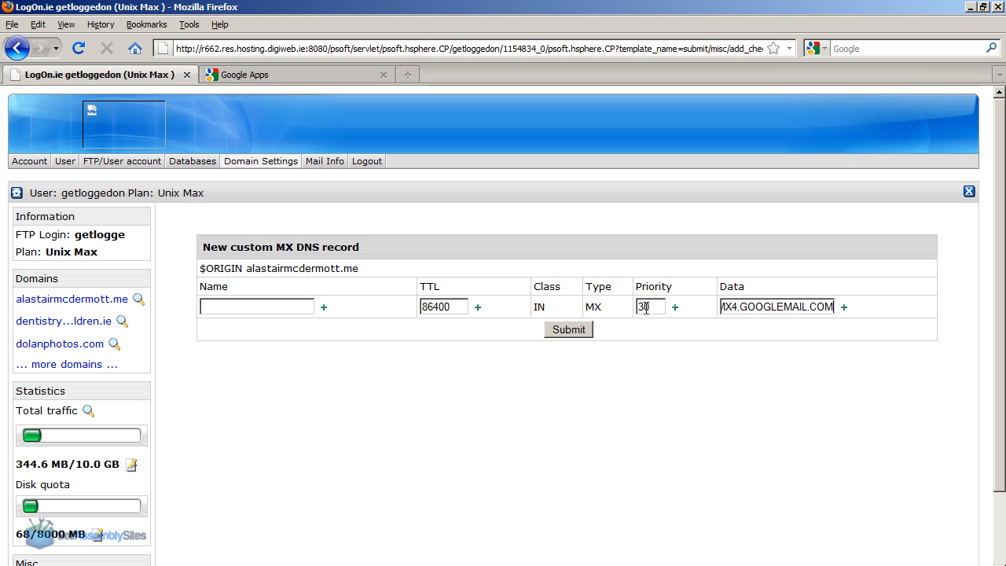
click(583, 334)
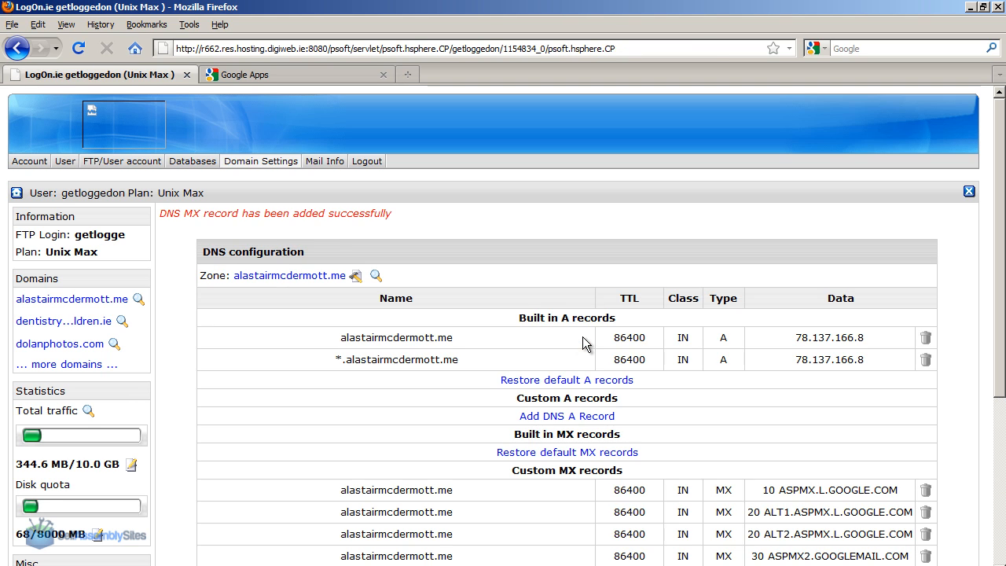
Review the custom MX records listed in the domain's DNS configuration.
scroll(994, 287, down, 4)
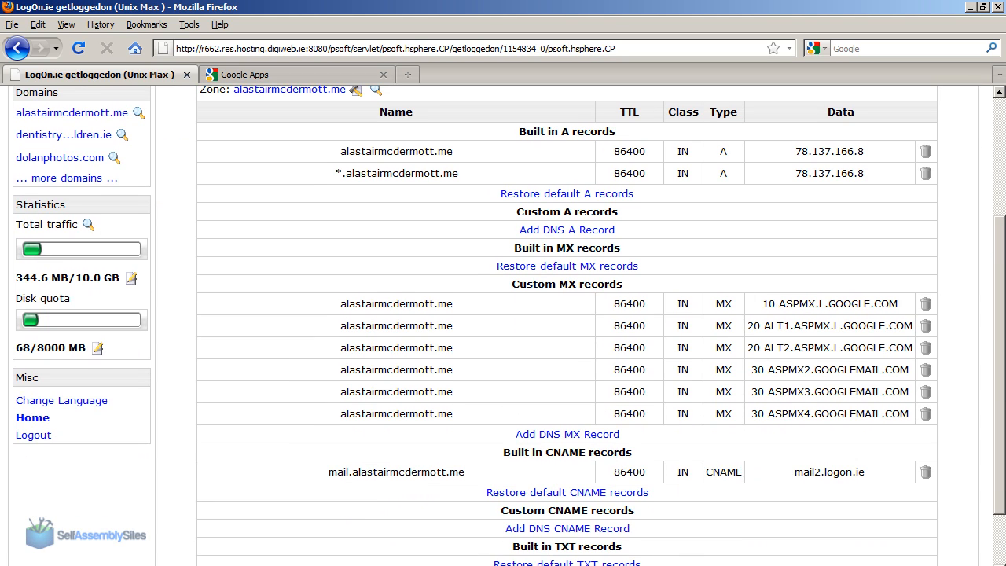
scroll(998, 344, up, 4)
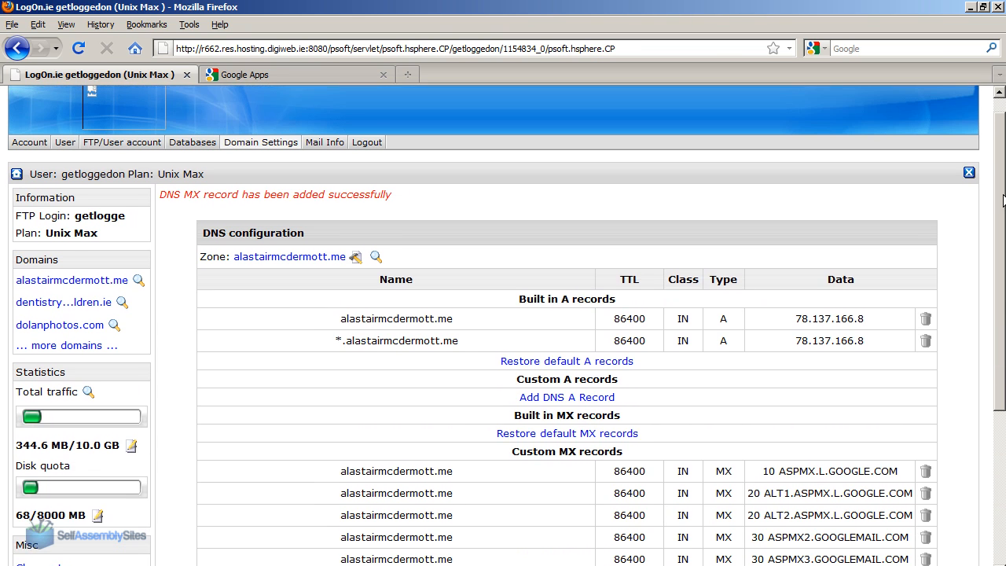
drag(1002, 195, 1002, 169)
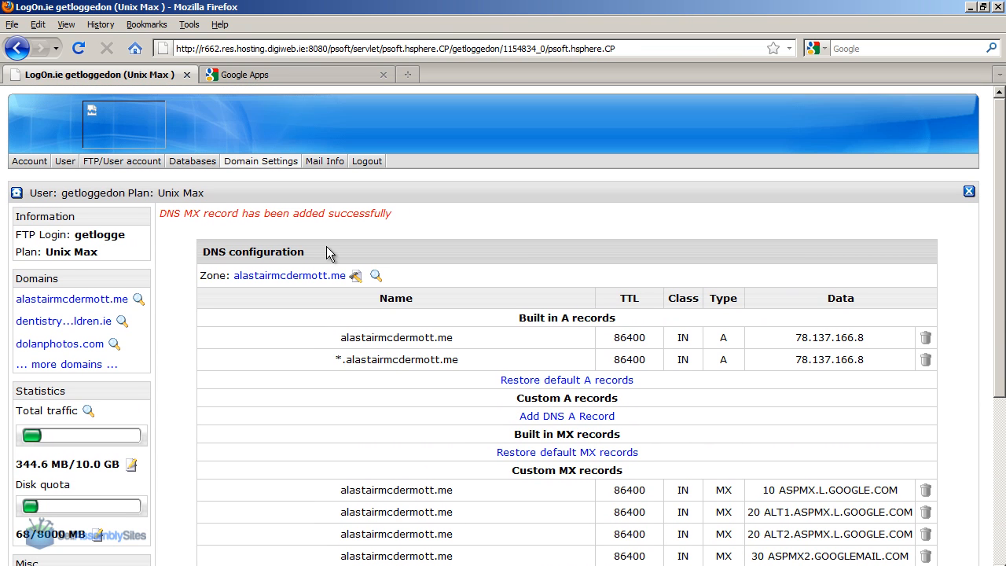
Leave the MX setup instructions in Google Apps and return to the domain's dashboard.
click(281, 75)
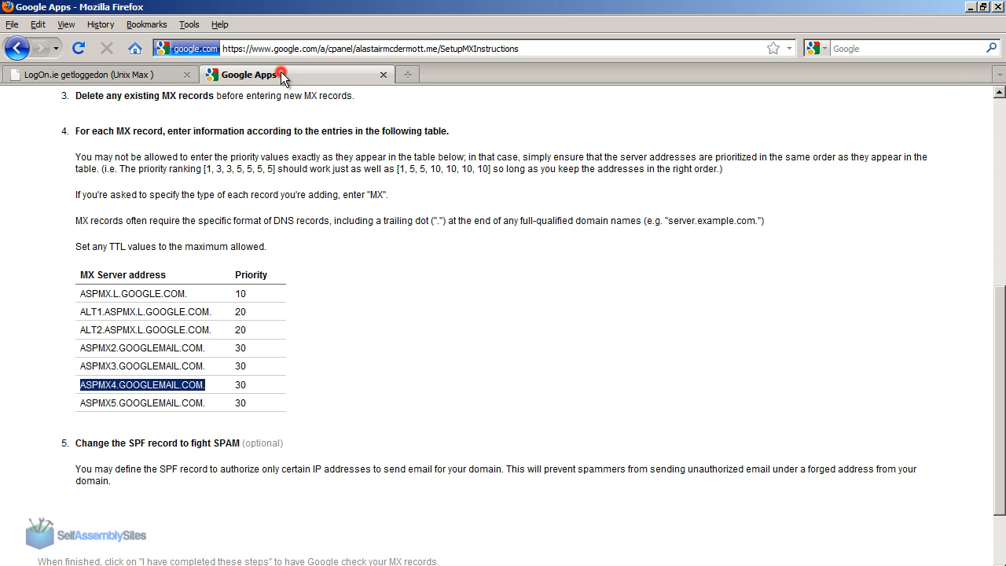
click(364, 300)
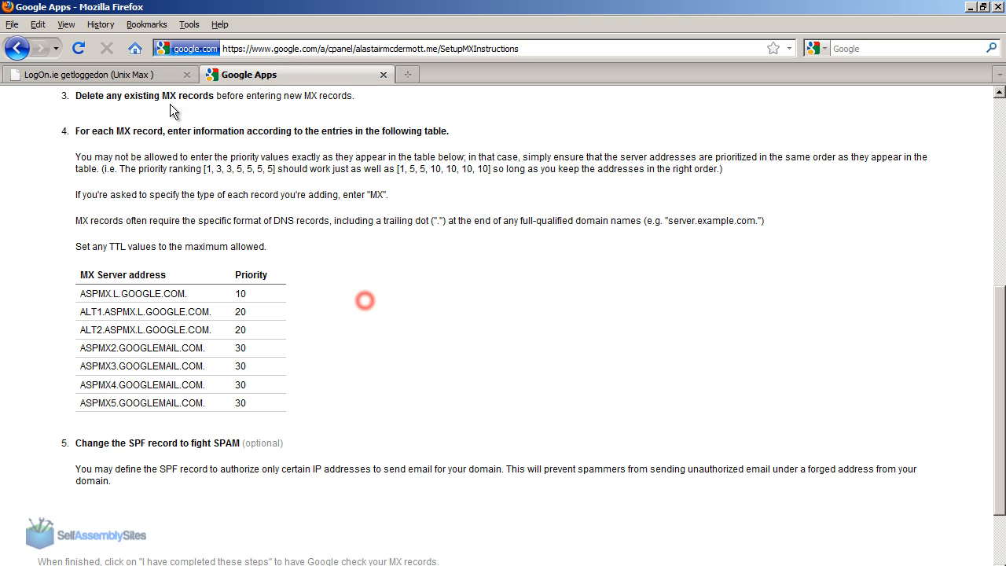
click(15, 49)
click(38, 171)
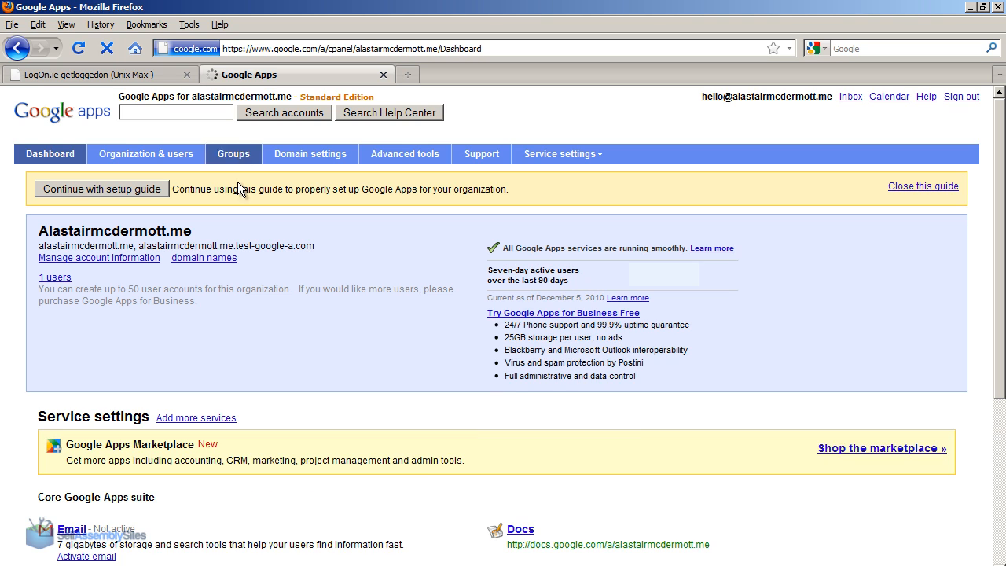
drag(1000, 228, 994, 108)
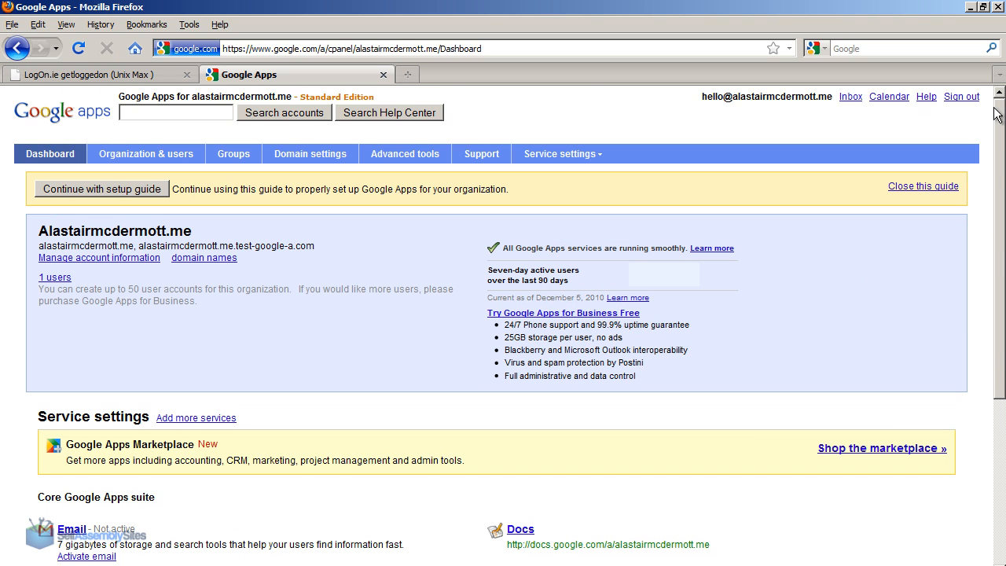
Open the domain's Gmail inbox in a new browser tab and switch it from basic HTML to standard view.
click(401, 76)
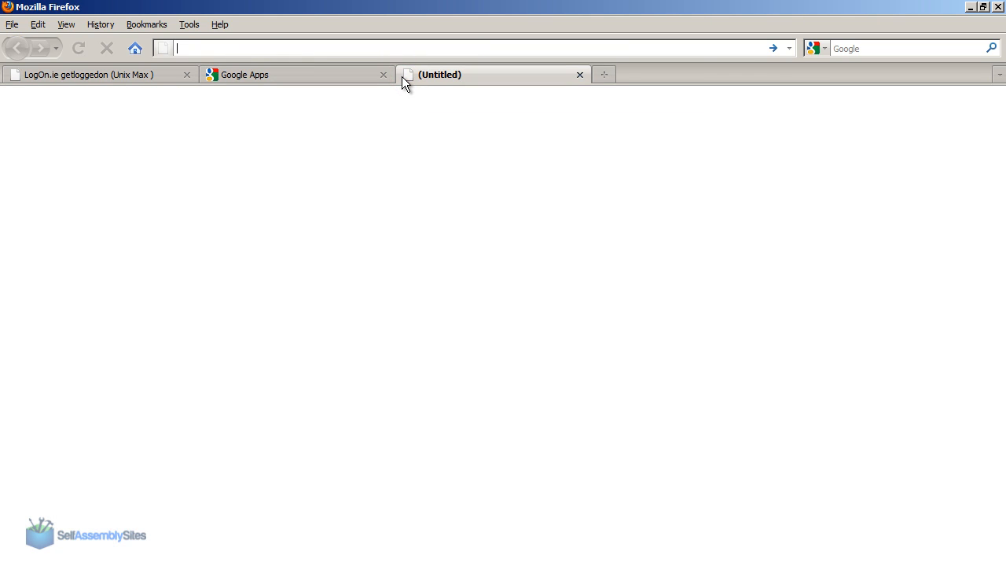
text(gmail)
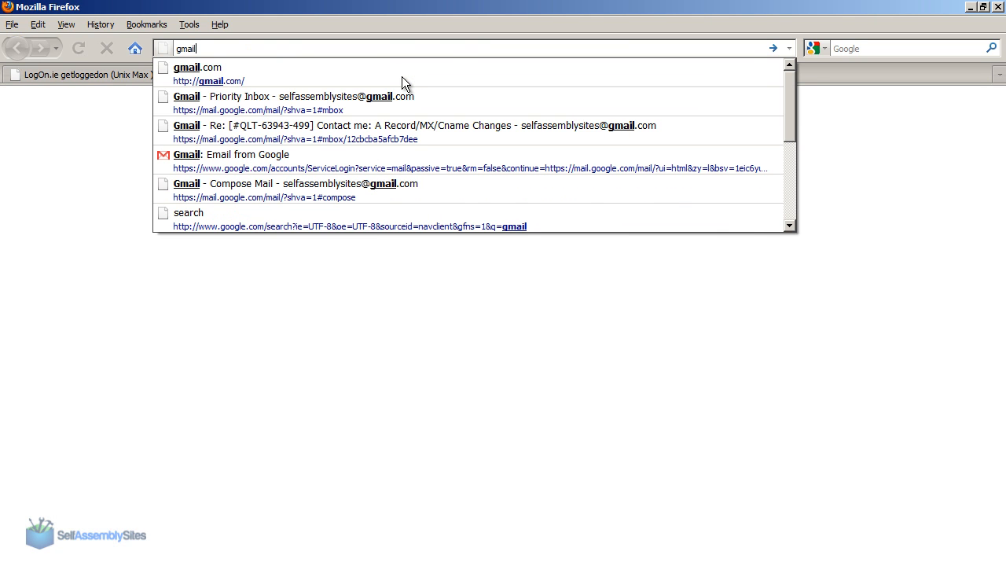
key(Down)
key(Return)
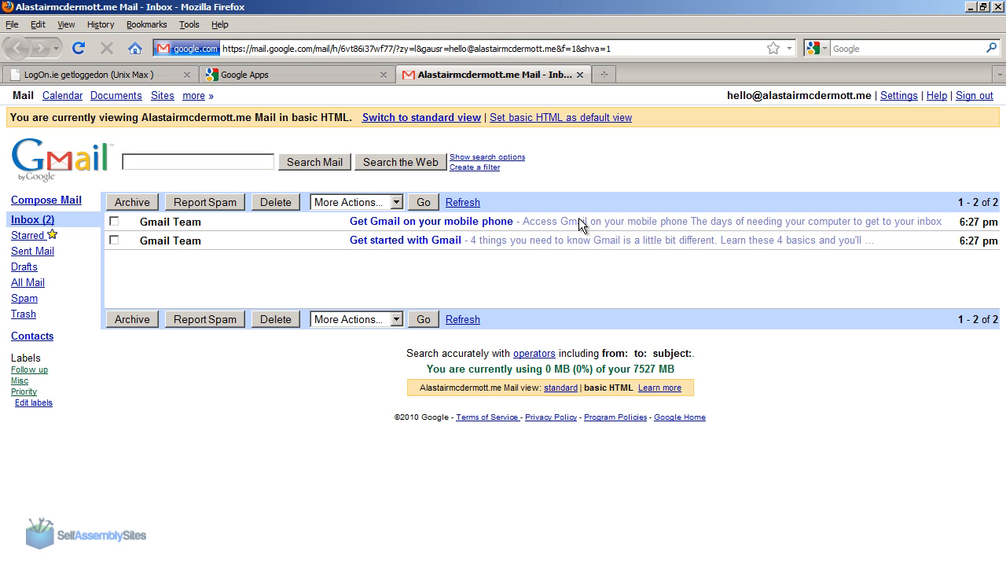
click(477, 122)
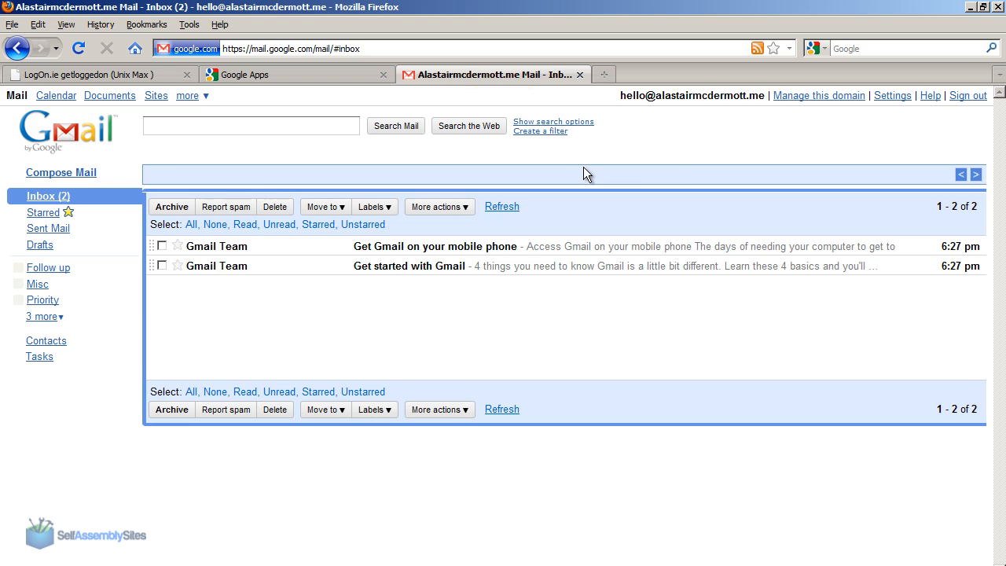
Open Yahoo! Mail in another browser tab and sign in with the saved account details.
click(608, 75)
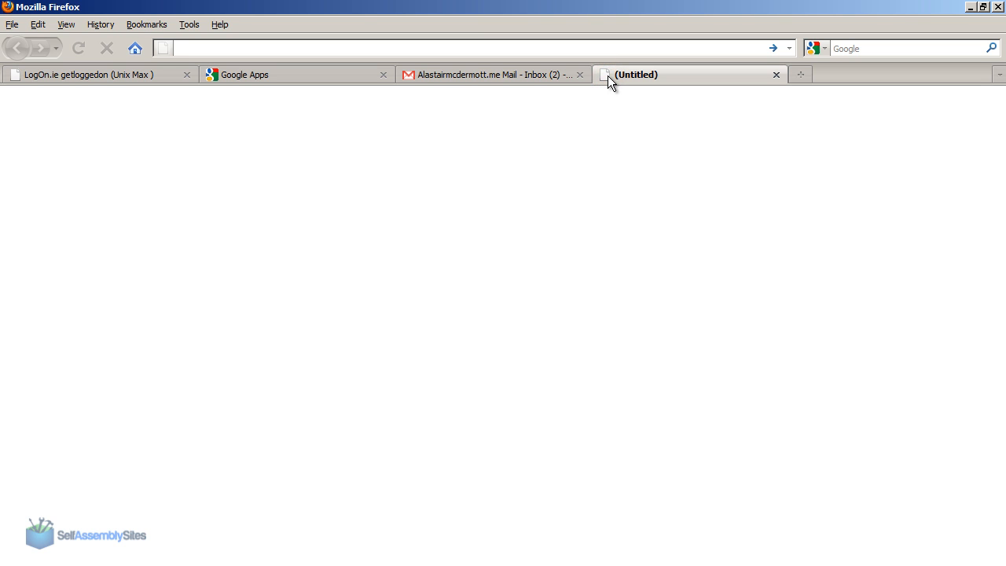
text(y)
click(607, 75)
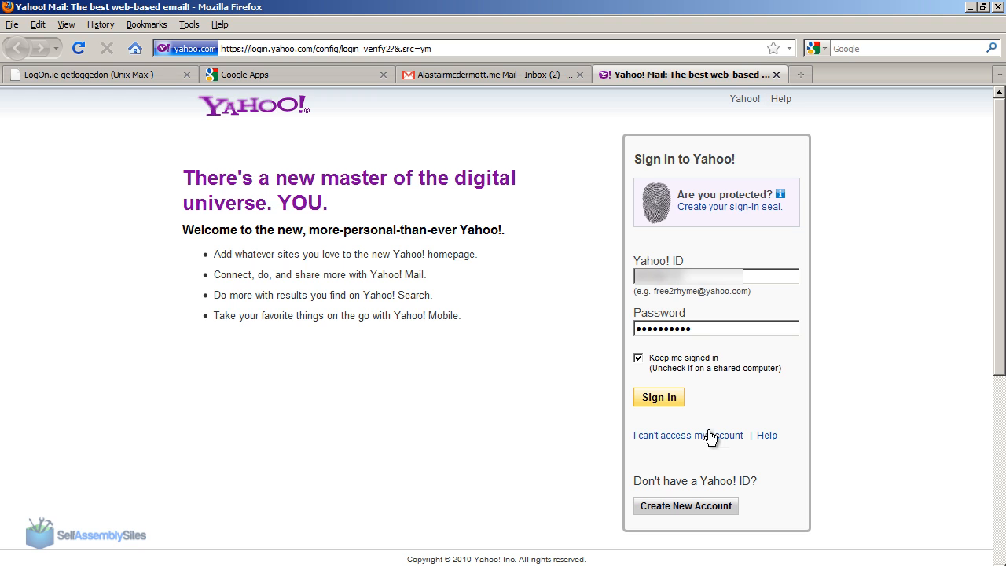
click(647, 397)
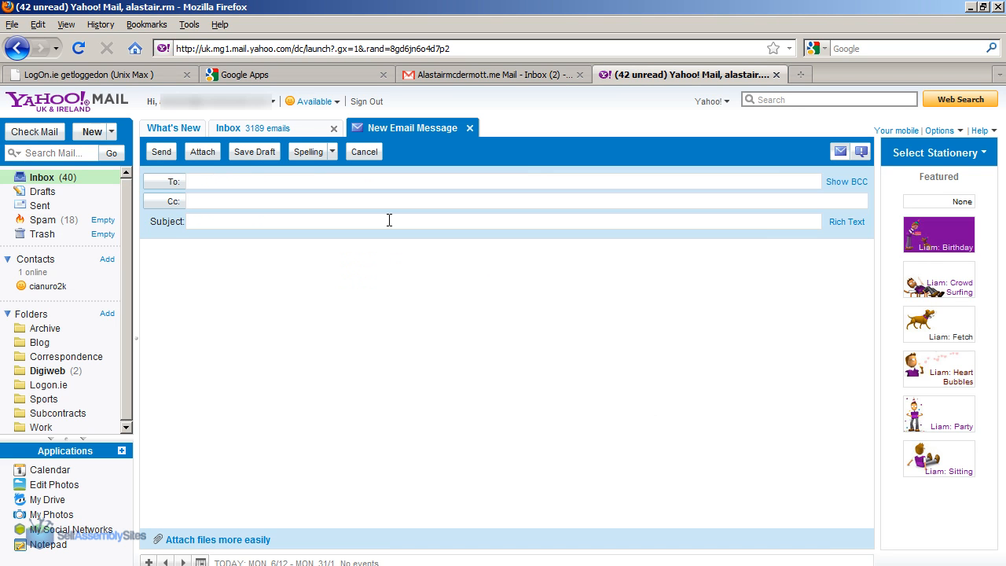
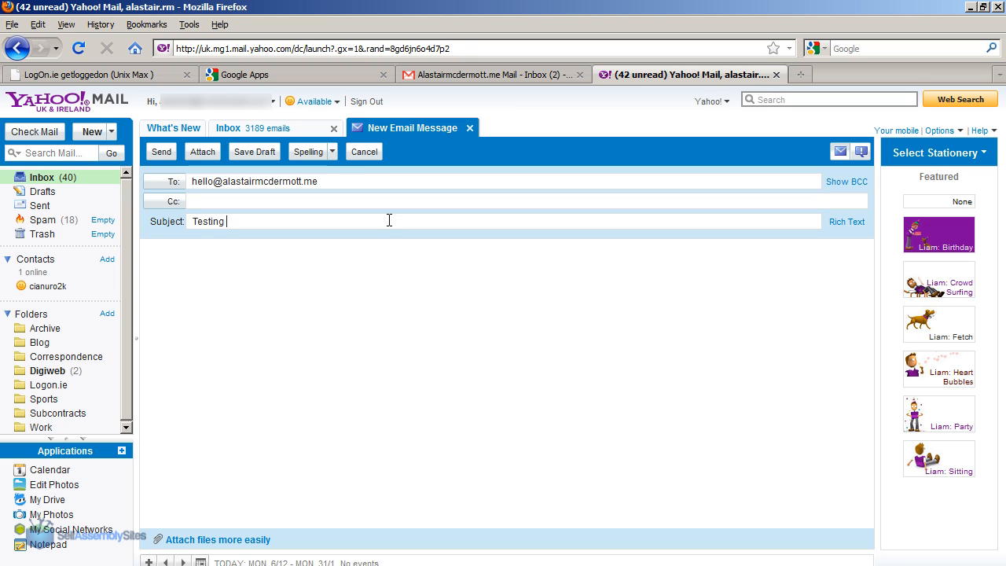
Give the message the subject "Testing MX records setup correctly for Google Apps" and the body "Testing...", and send it.
click(389, 221)
text(Testing MX records setup corre)
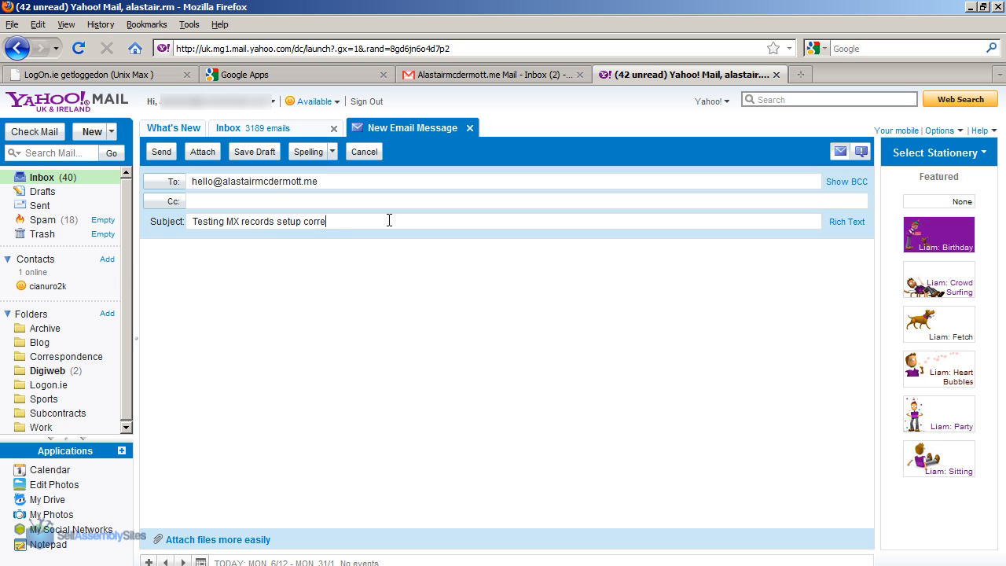
text(ctly for Google Apps)
click(373, 279)
text(Testing...)
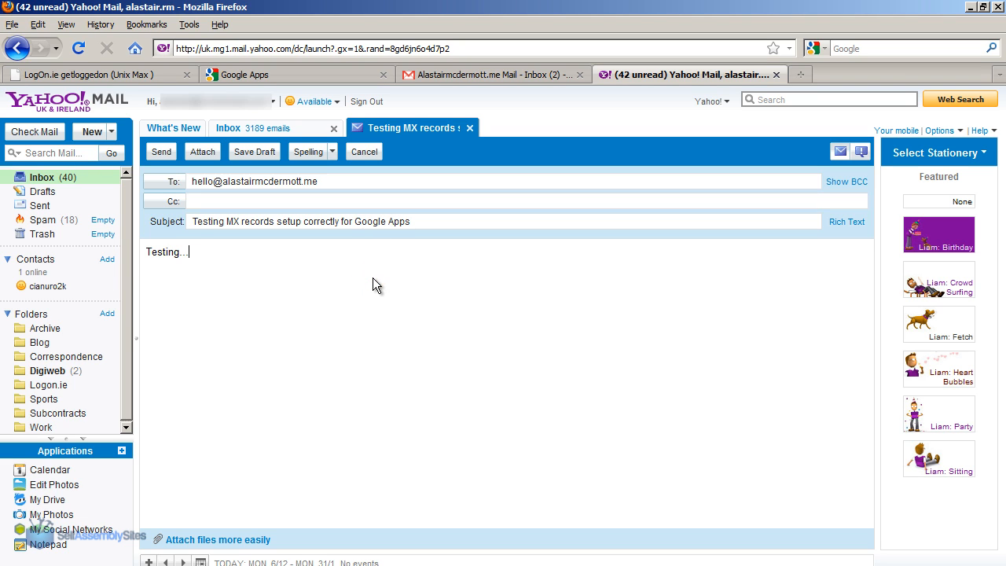
click(161, 160)
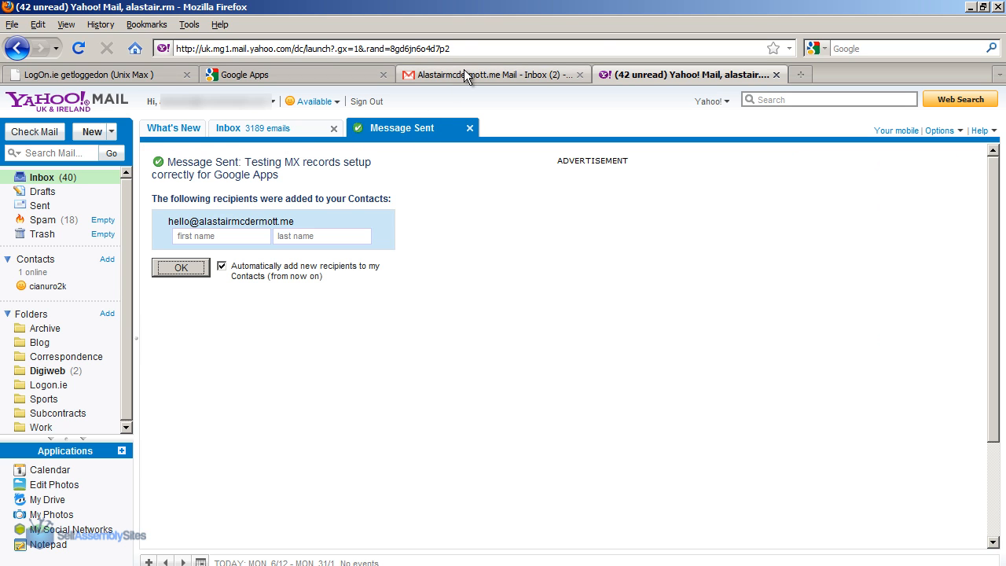
Close Yahoo! Mail and, in the domain's refreshed Gmail inbox, read and archive the MX records test message.
click(775, 75)
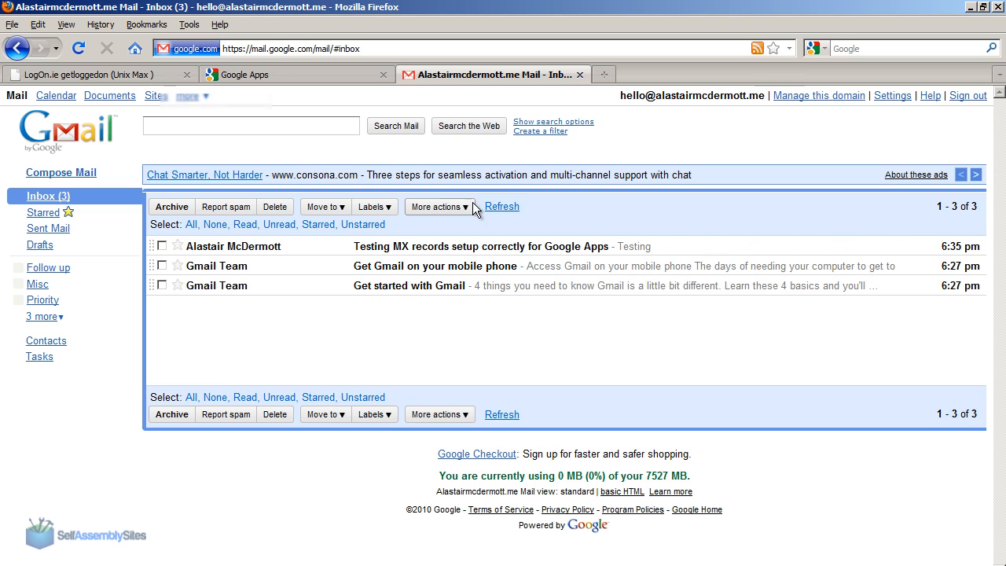
click(500, 208)
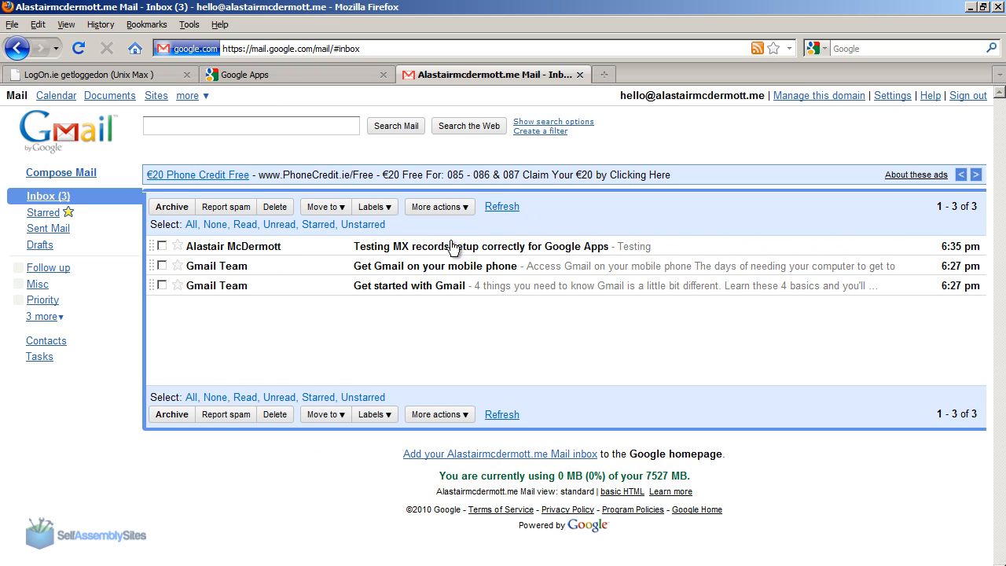
click(496, 247)
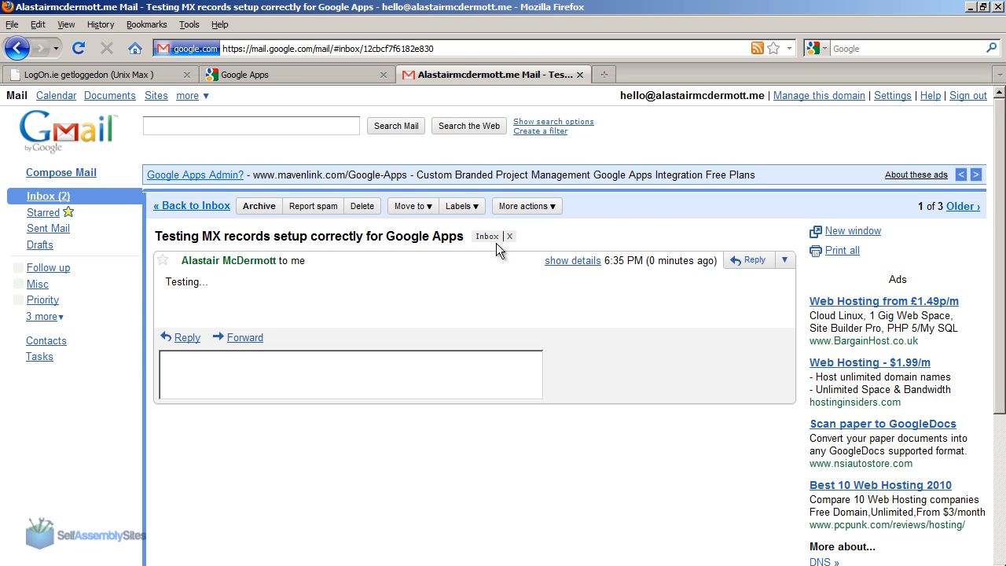
click(248, 206)
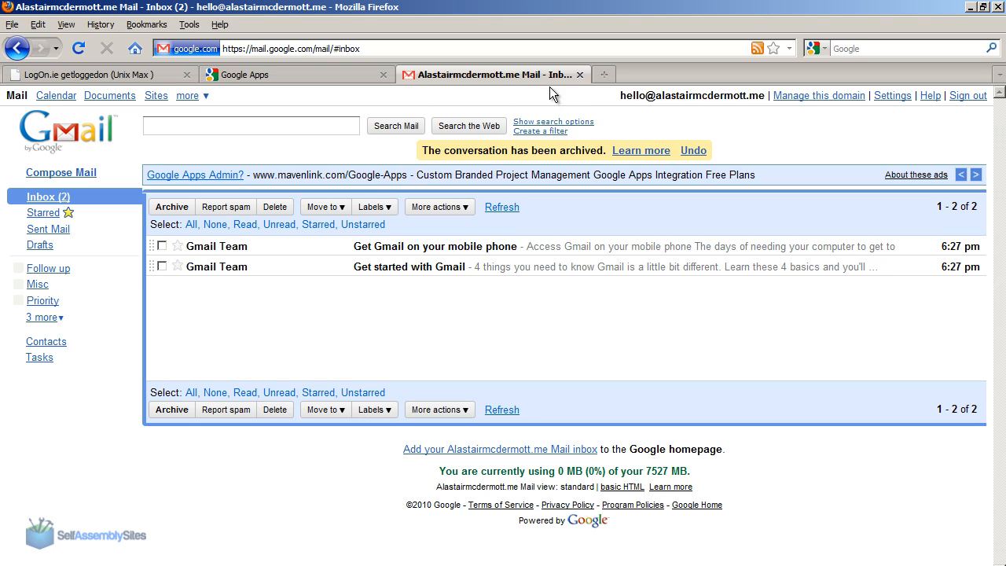
View the Gmail header logo as a standalone image and return to the inbox.
right_click(60, 137)
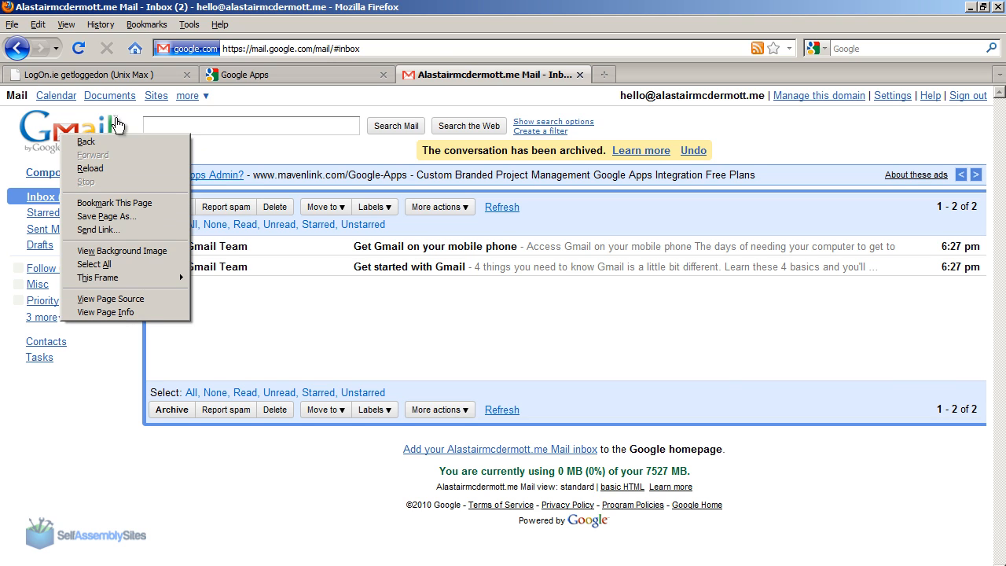
click(118, 251)
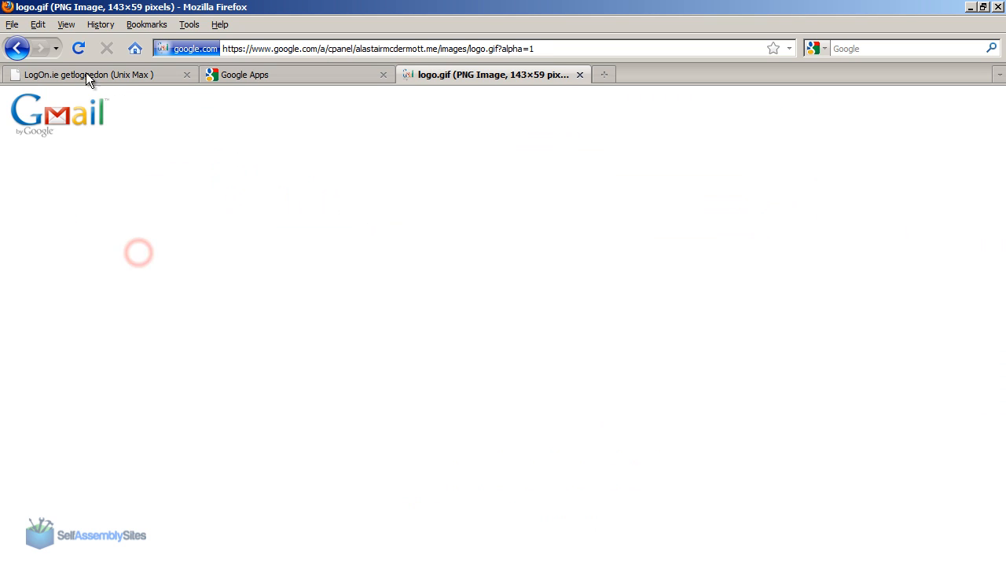
click(17, 50)
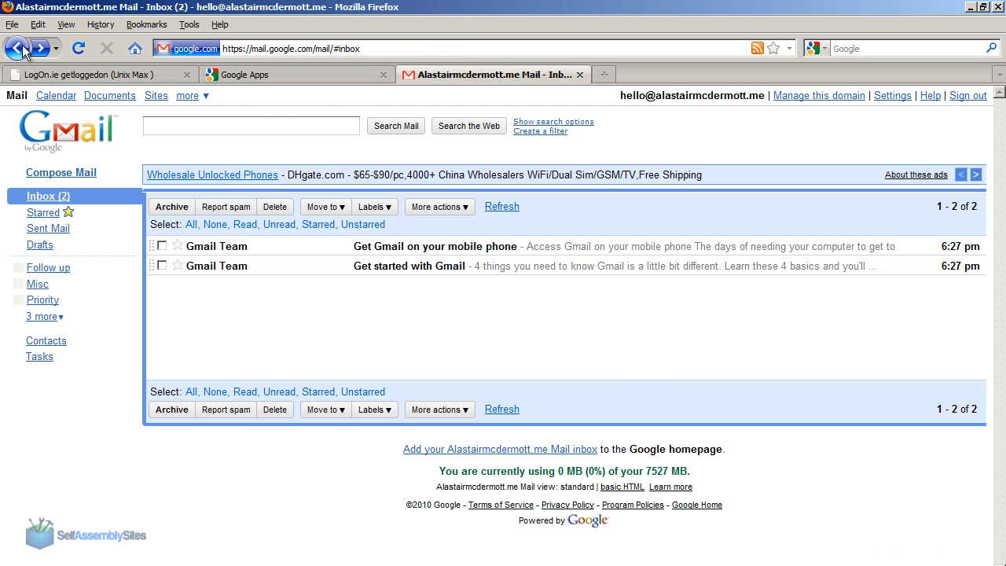
In the Google Apps domain's appearance settings, choose a custom header logo and check the image format and size requirements.
click(322, 73)
click(161, 155)
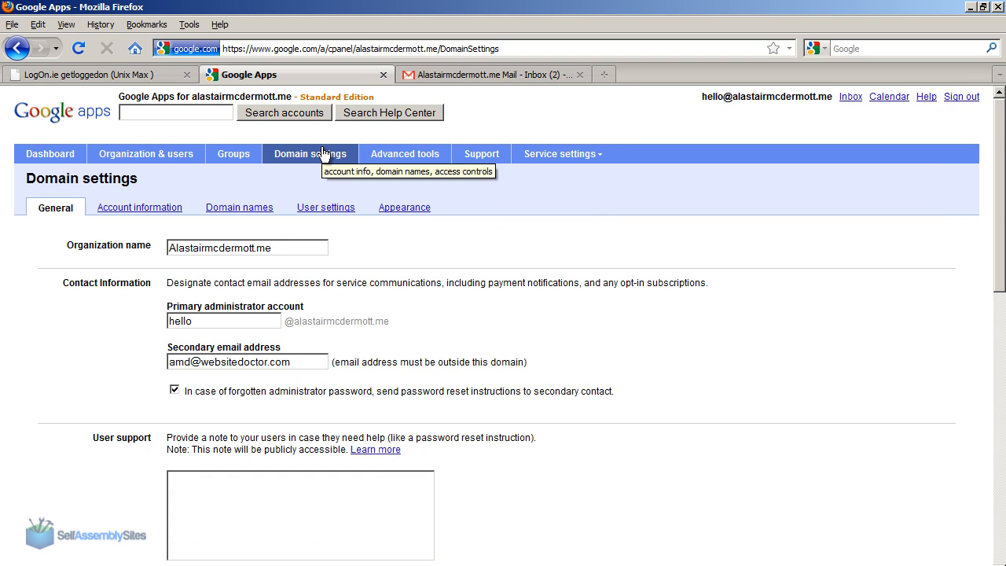
click(404, 207)
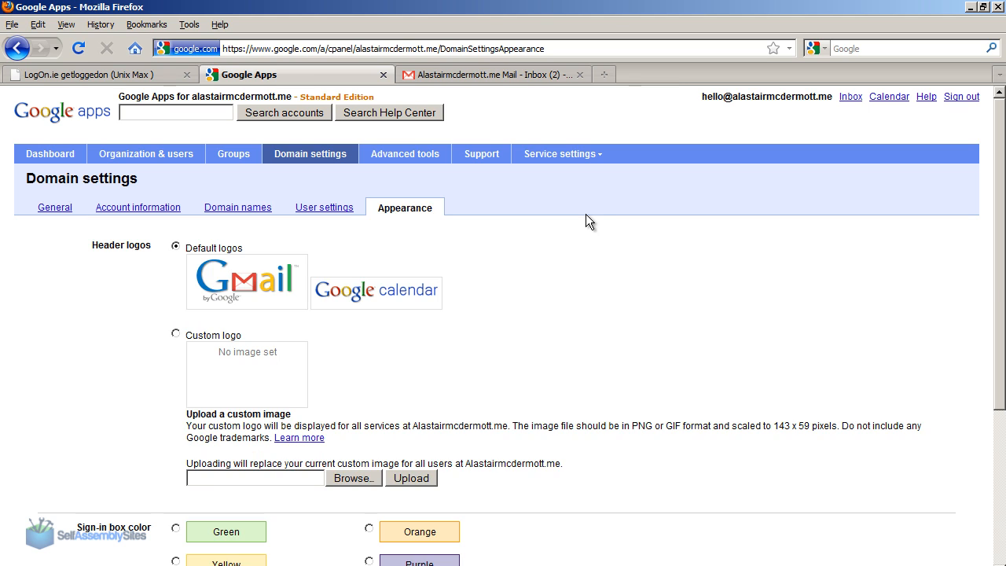
click(175, 333)
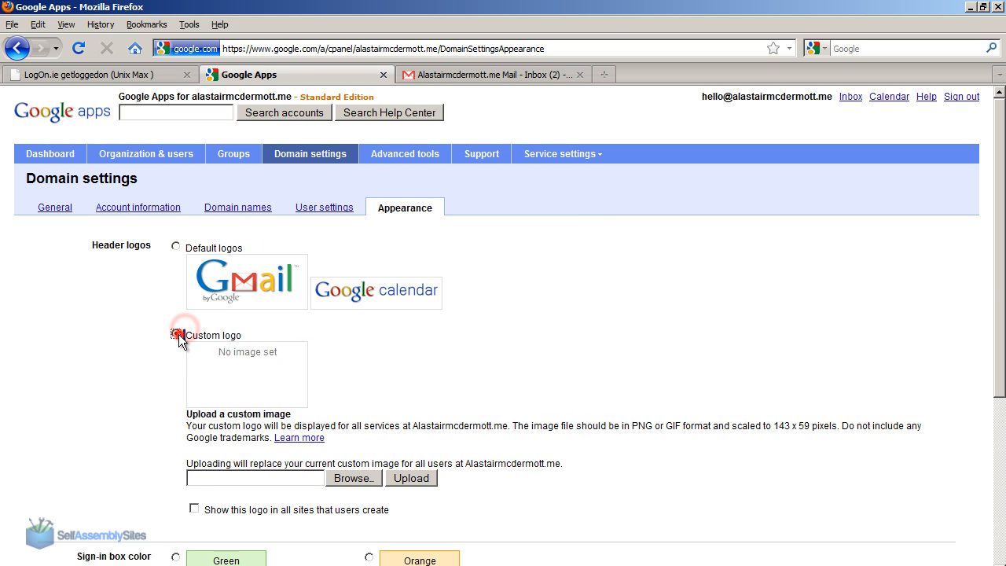
click(399, 393)
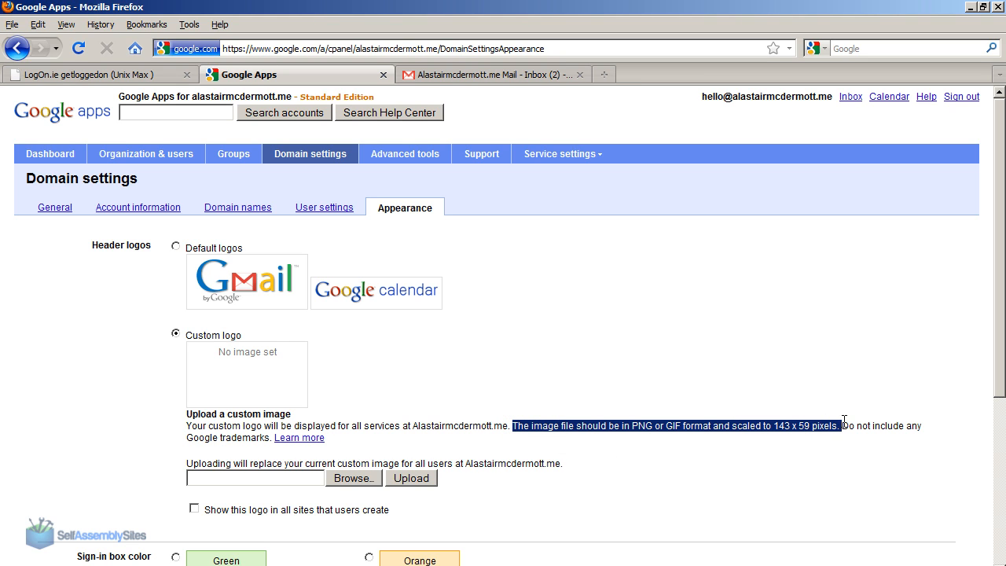
click(793, 425)
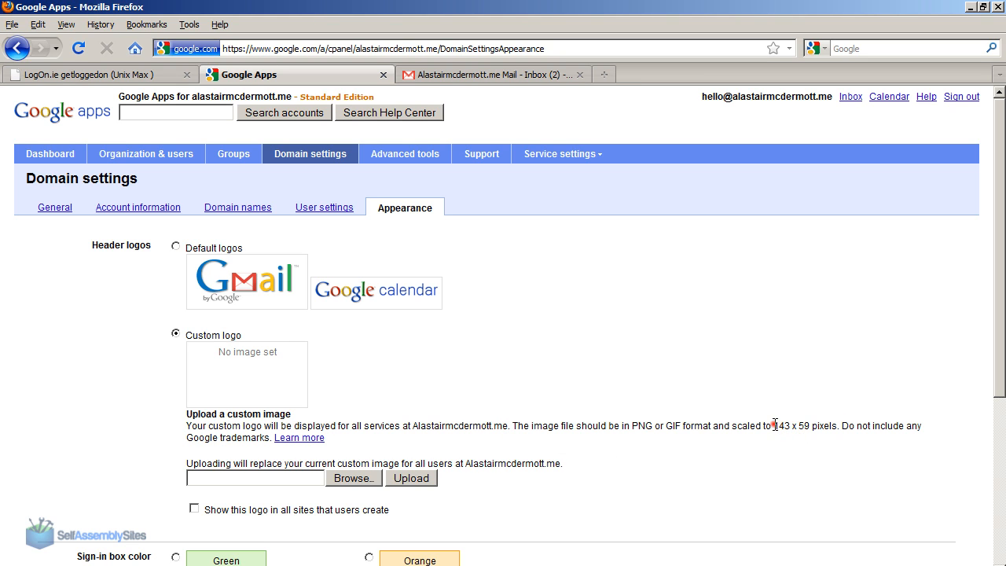